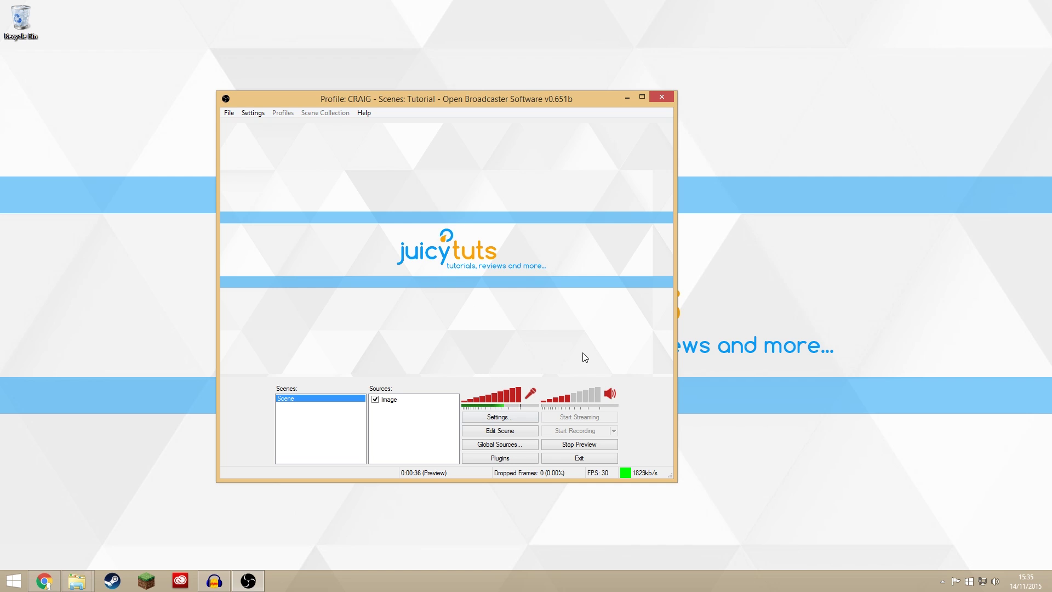
Stop the OBS stream preview and move the OBS window toward the upper left.
left_click(555, 444)
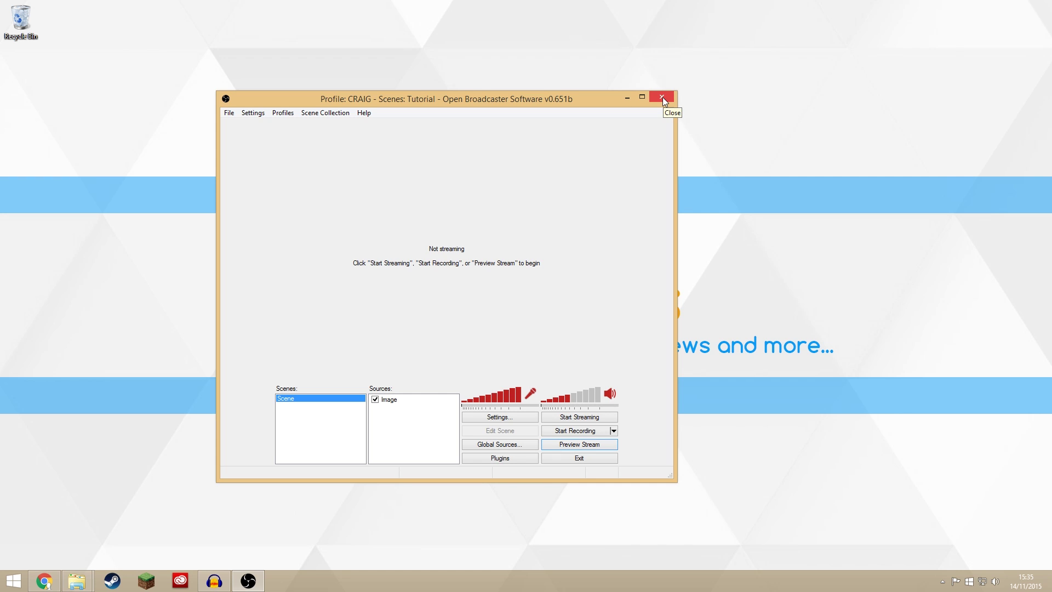
left_click_drag(553, 101, 412, 52)
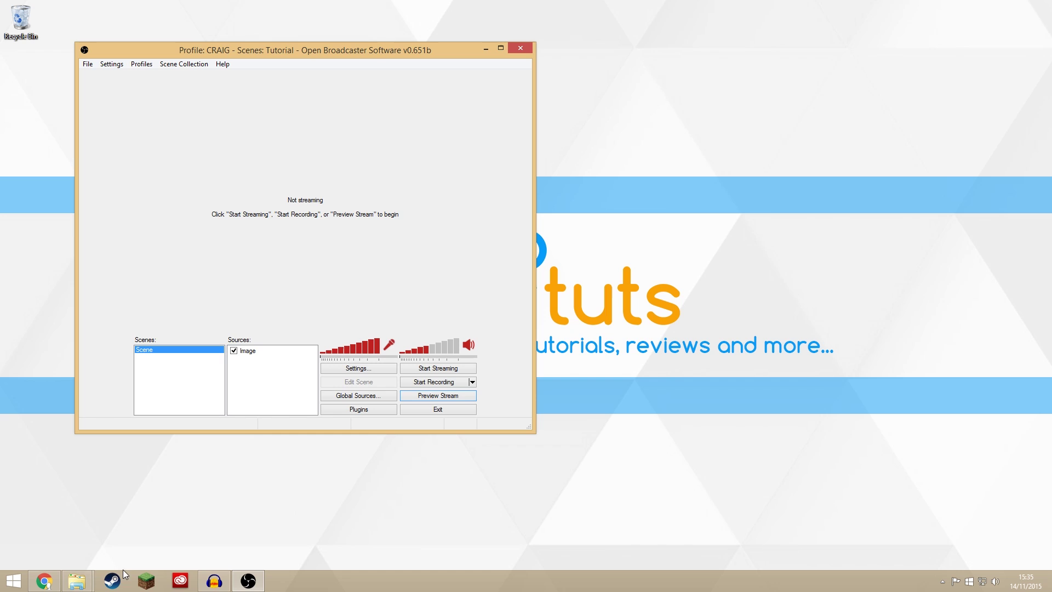
Bring up the TwitchAlerts Alert Box dashboard and look through its Follow Alerts settings.
left_click(44, 581)
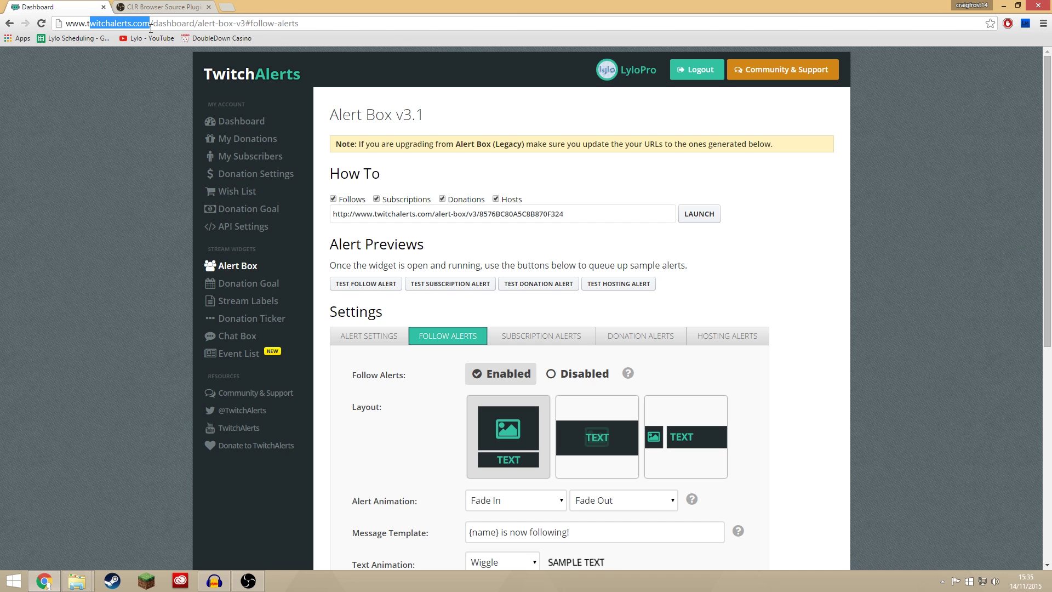
left_click(97, 146)
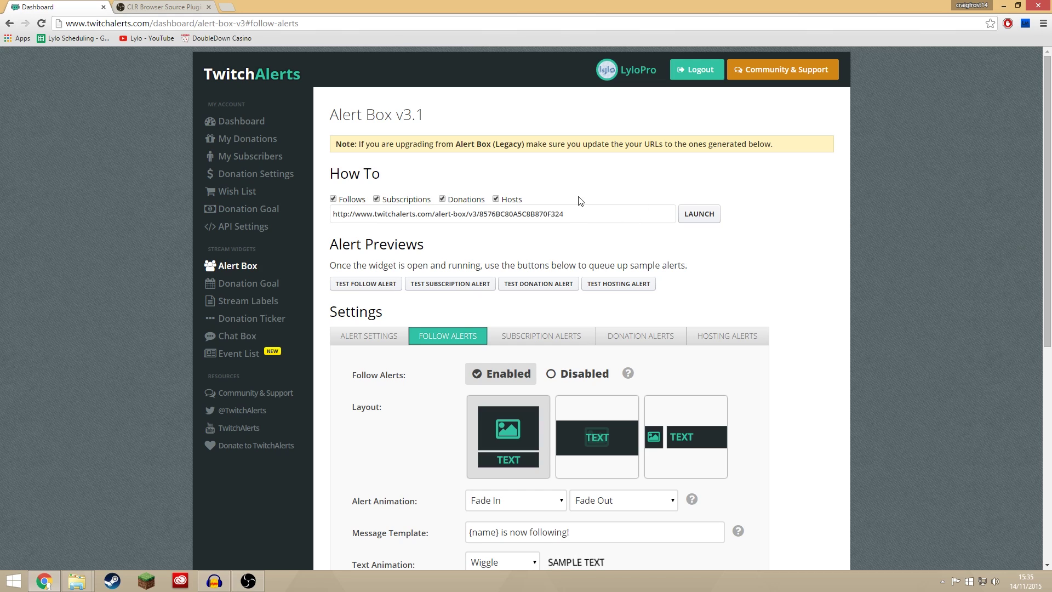
scroll(888, 310, "down", 3)
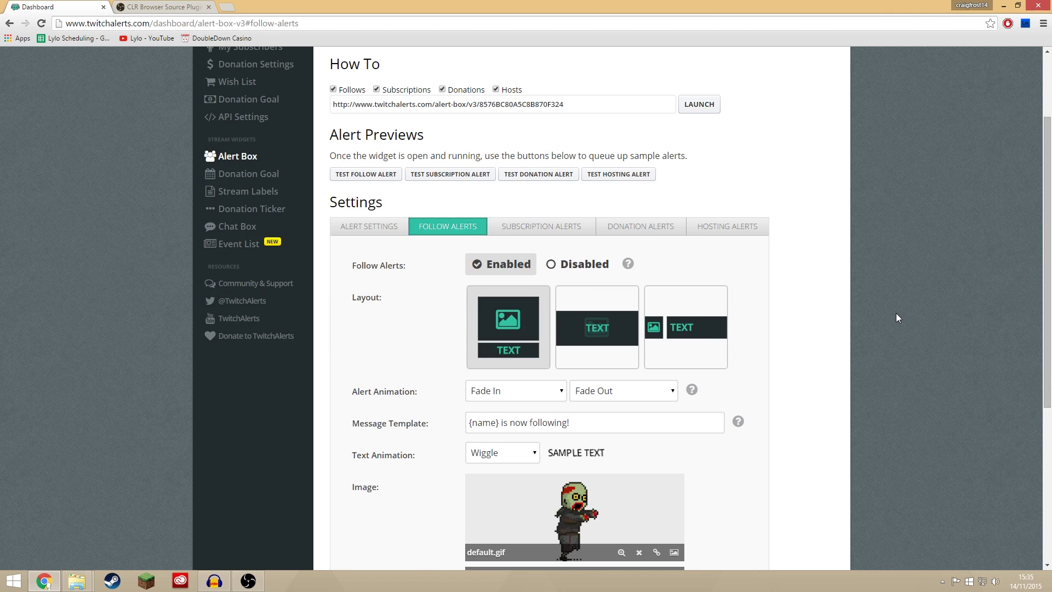
scroll(896, 314, "up", 3)
scroll(883, 322, "down", 1)
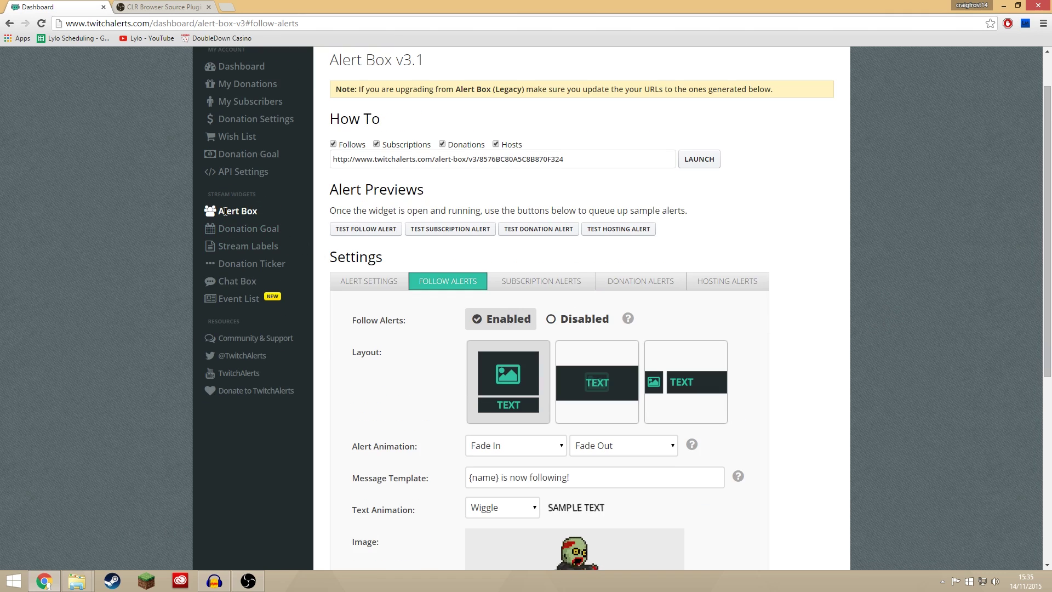
scroll(587, 309, "up", 1)
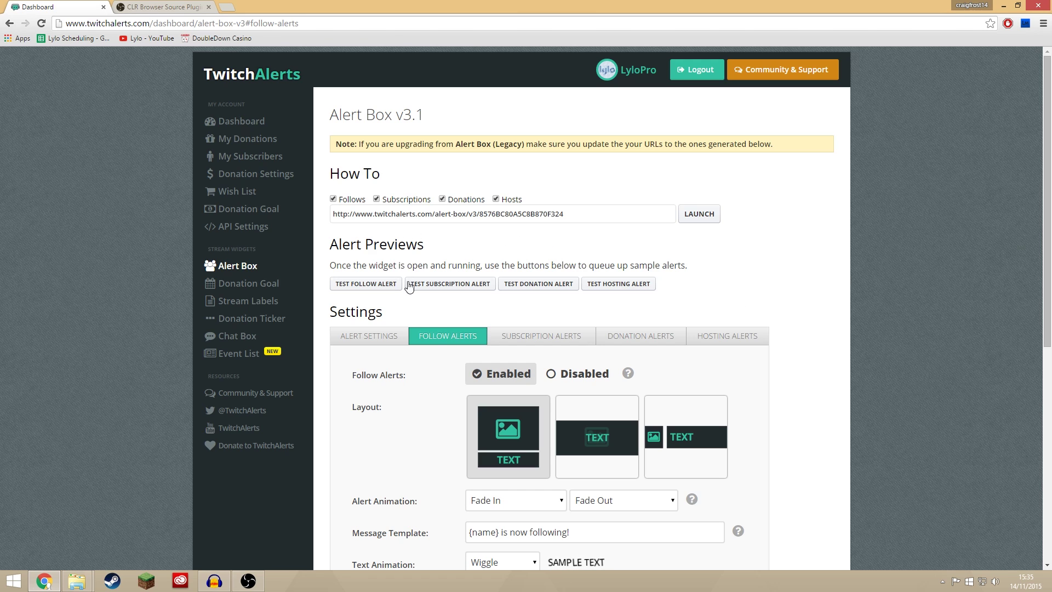
scroll(828, 390, "down", 4)
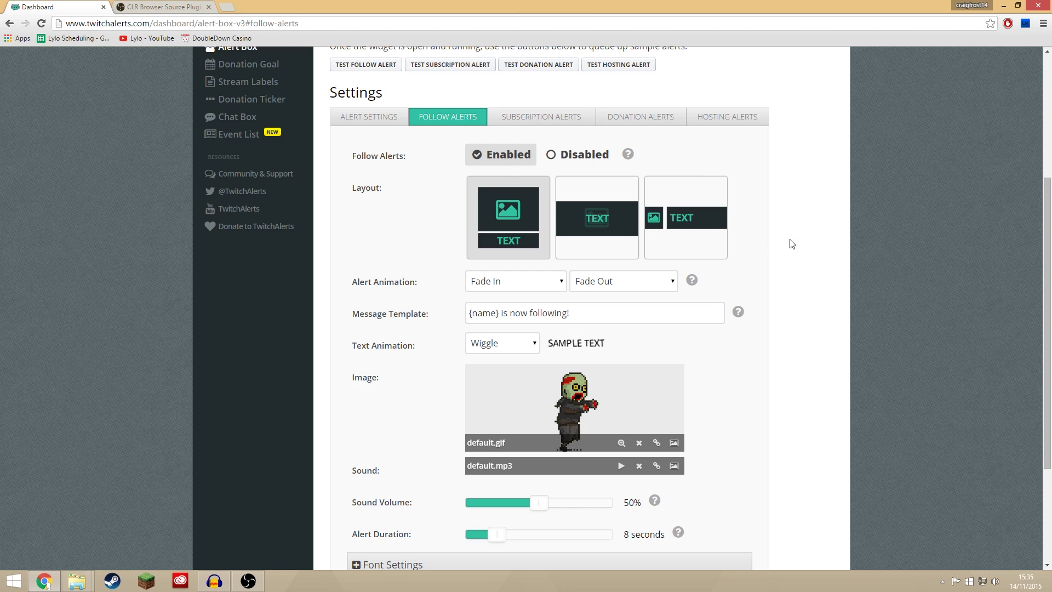
scroll(916, 427, "up", 1)
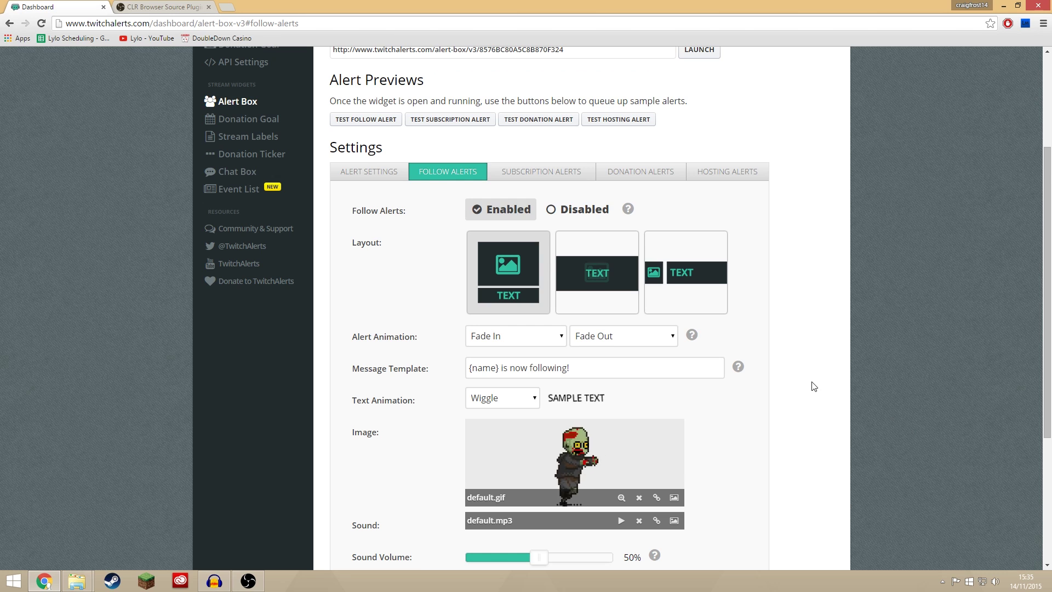
scroll(815, 386, "down", 1)
scroll(819, 377, "down", 2)
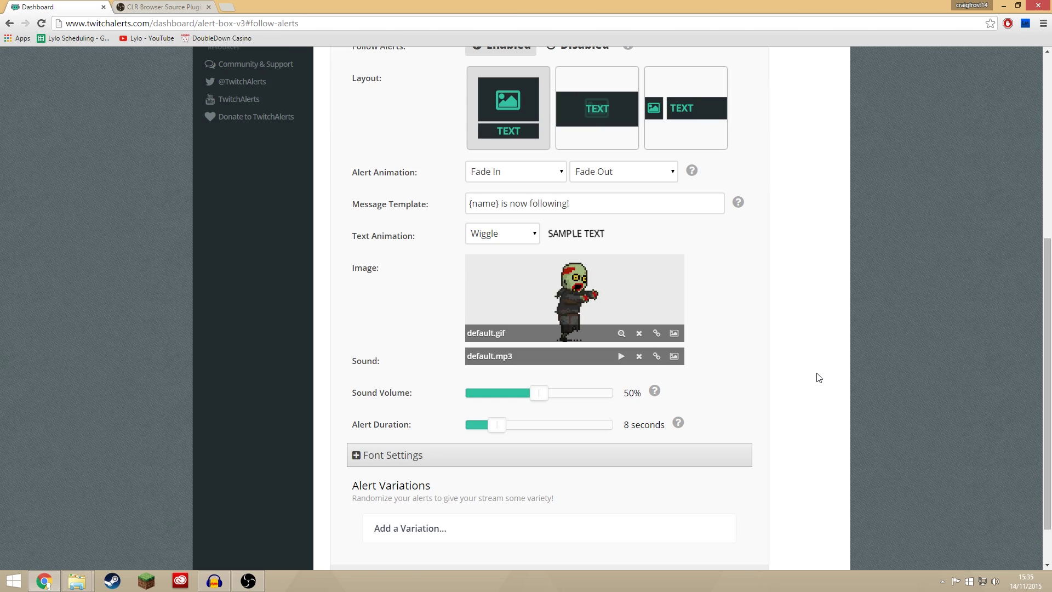
scroll(817, 376, "up", 1)
scroll(634, 315, "up", 2)
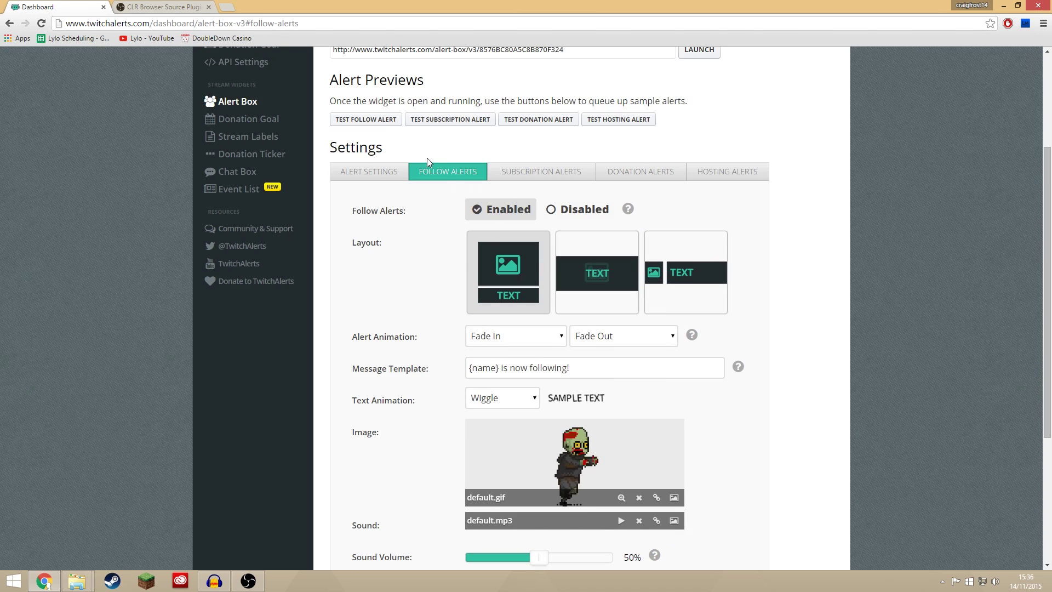
scroll(452, 269, "down", 2)
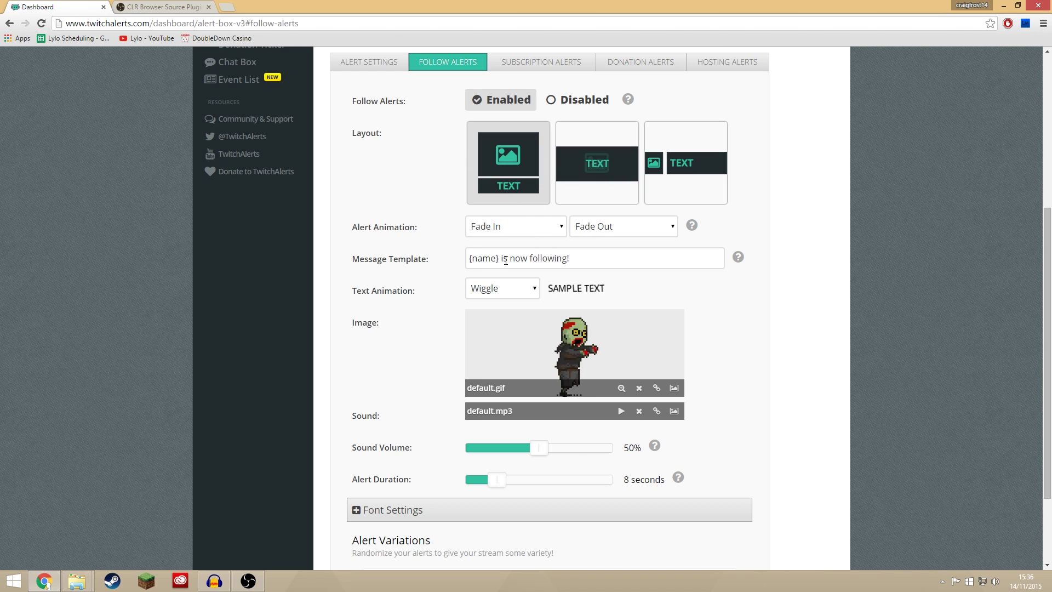
Rewrite the follow message template to '{name} is now following me like a stalker!'.
left_click_drag(502, 258, 569, 259)
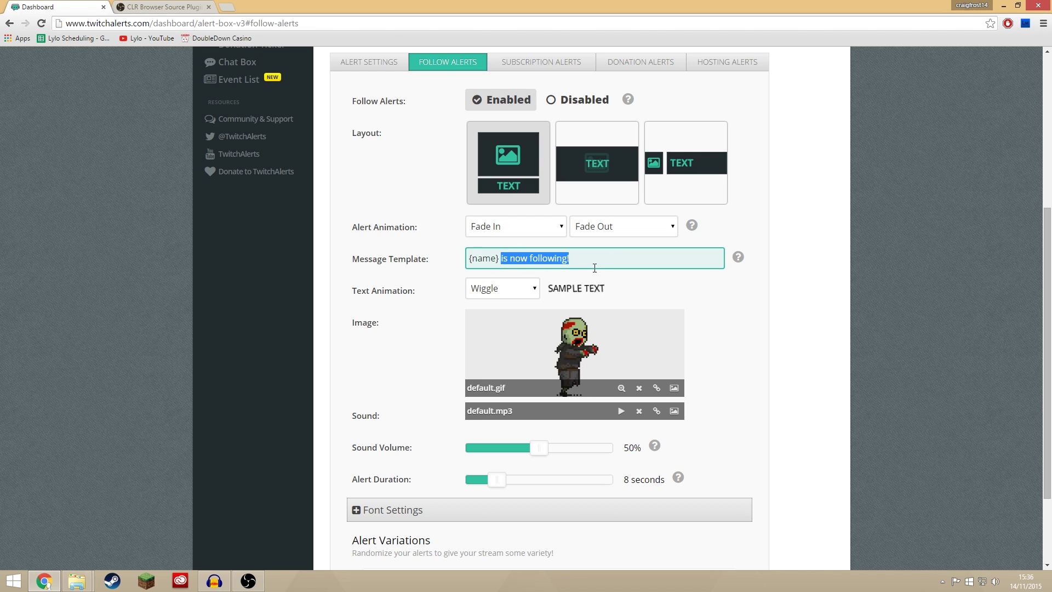
type("is now ")
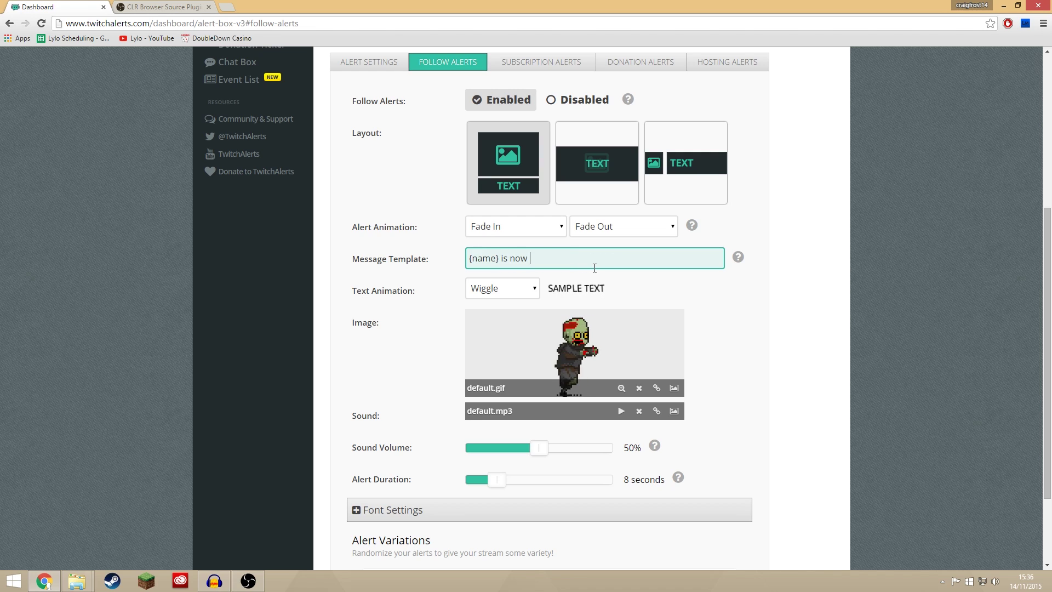
type("folliwing m")
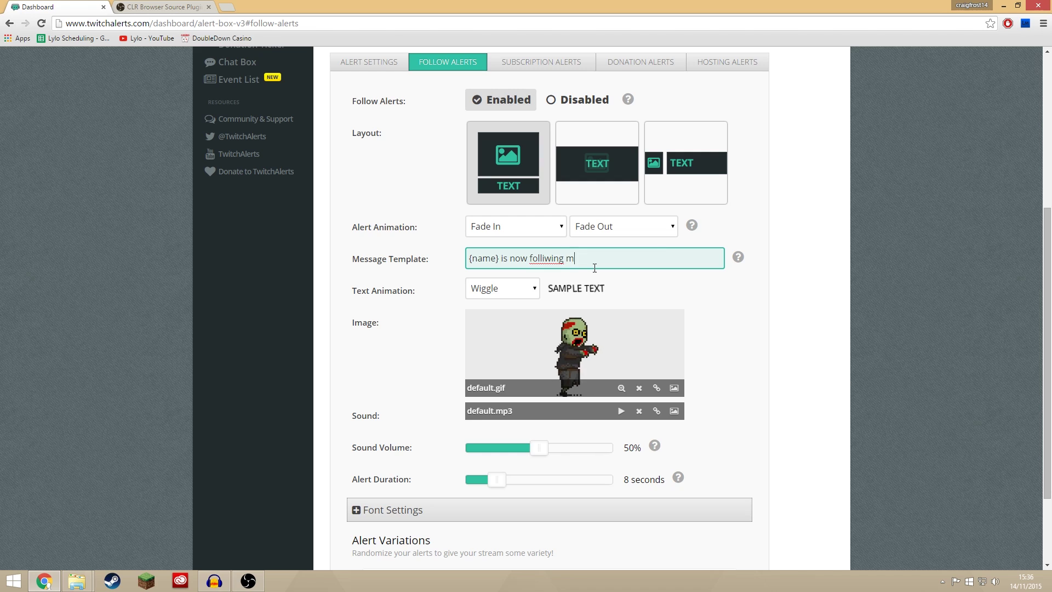
type("e like a stalker")
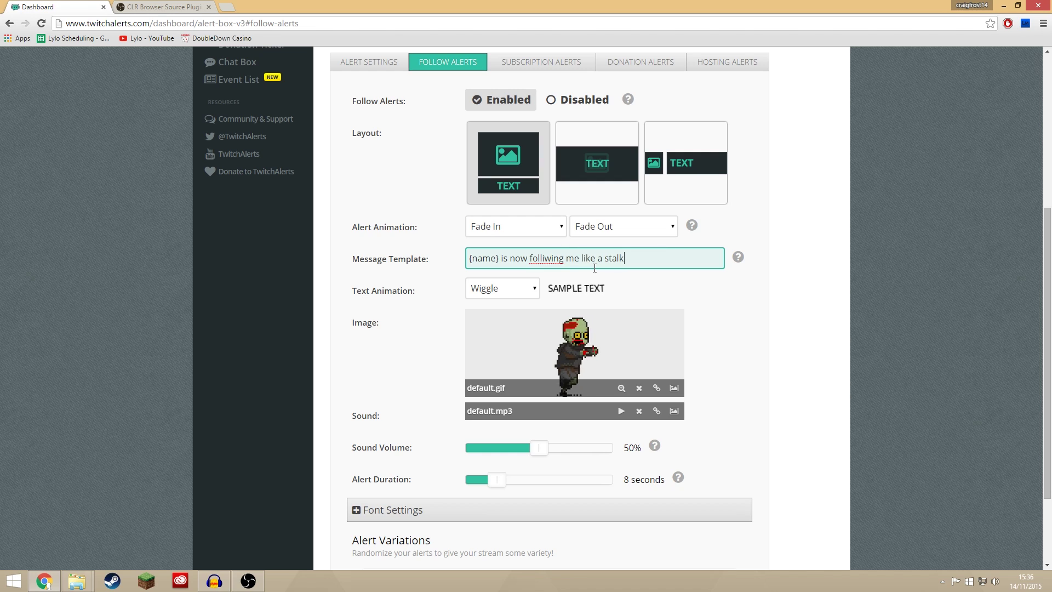
left_click(550, 258)
key("BackSpace")
type("o")
left_click(637, 259)
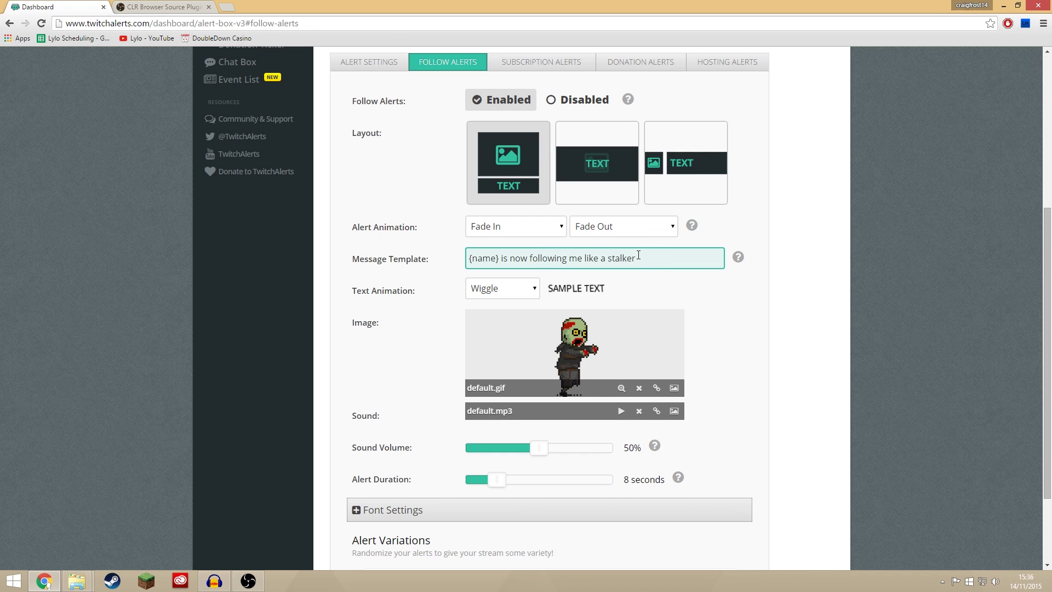
type("!")
Set the follow alert's text animation to Bounce.
left_click(783, 268)
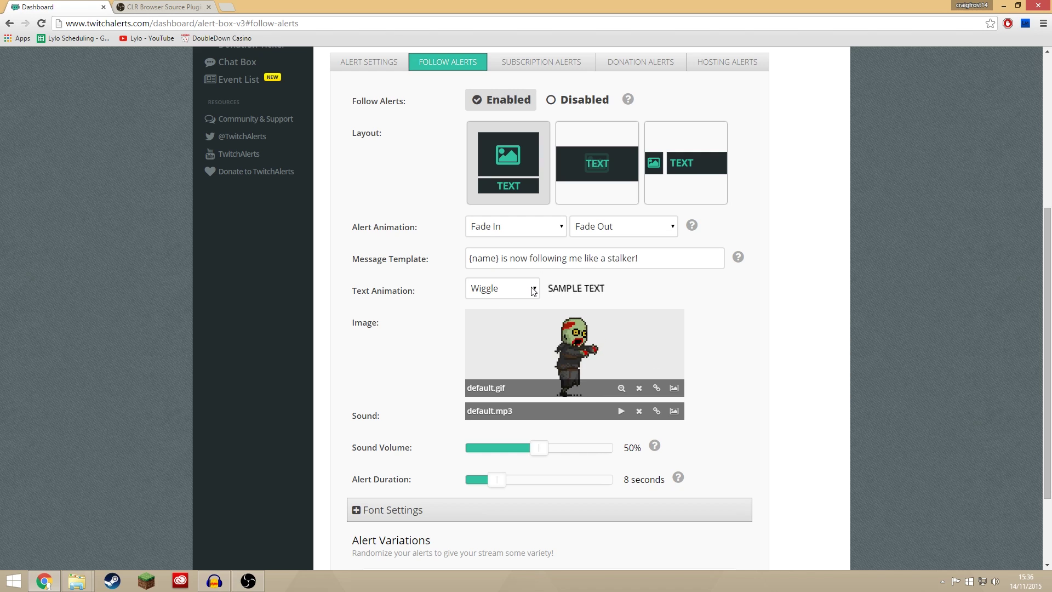
left_click(504, 292)
left_click(514, 318)
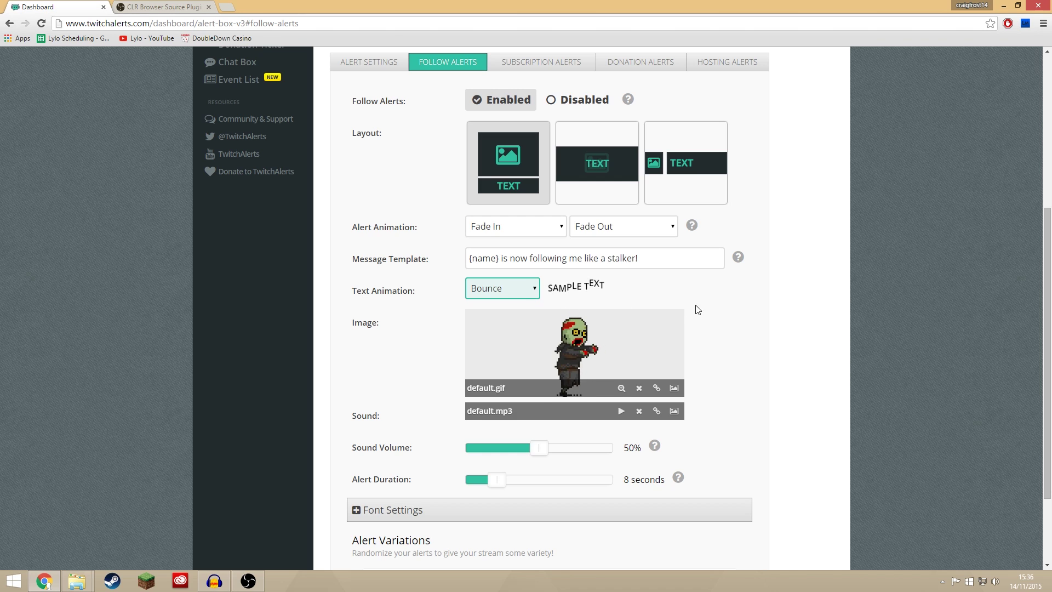
Replace the follow alert image with the star GIF DYvBsob.gif.
left_click(675, 388)
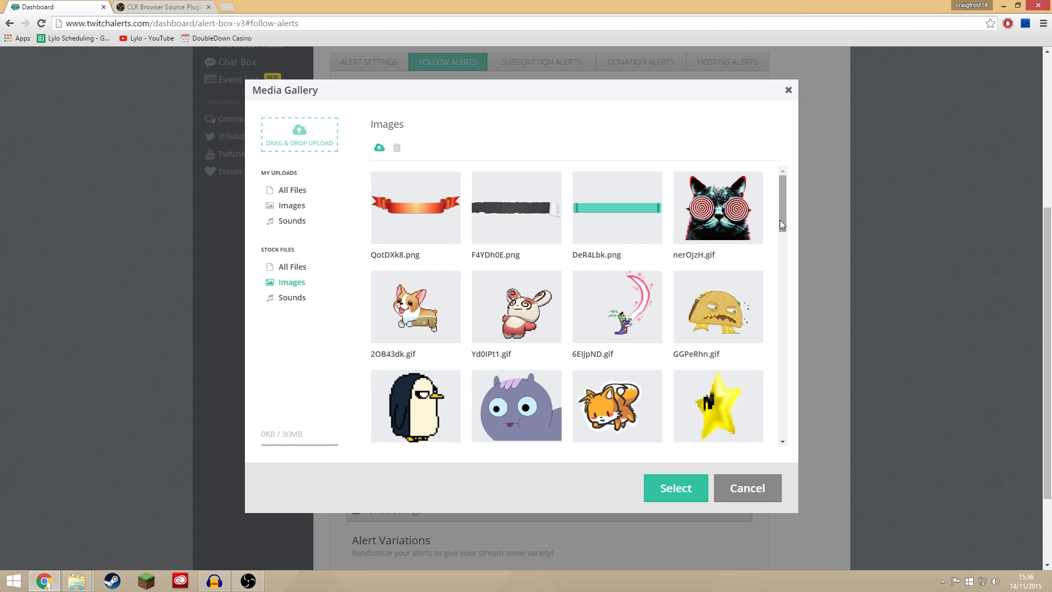
scroll(781, 241, "down", 3)
left_click(734, 294)
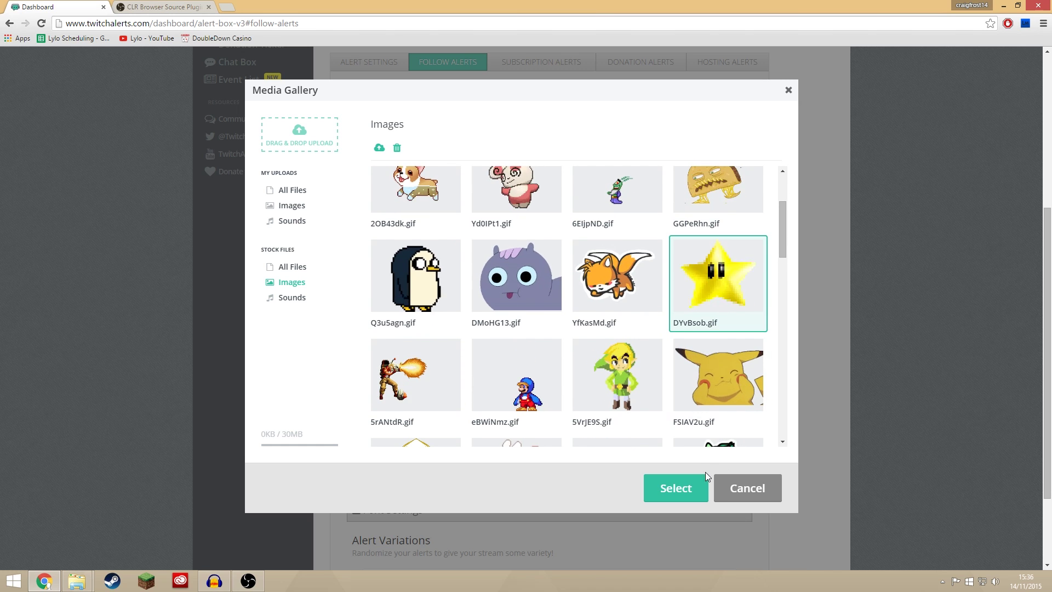
left_click(704, 485)
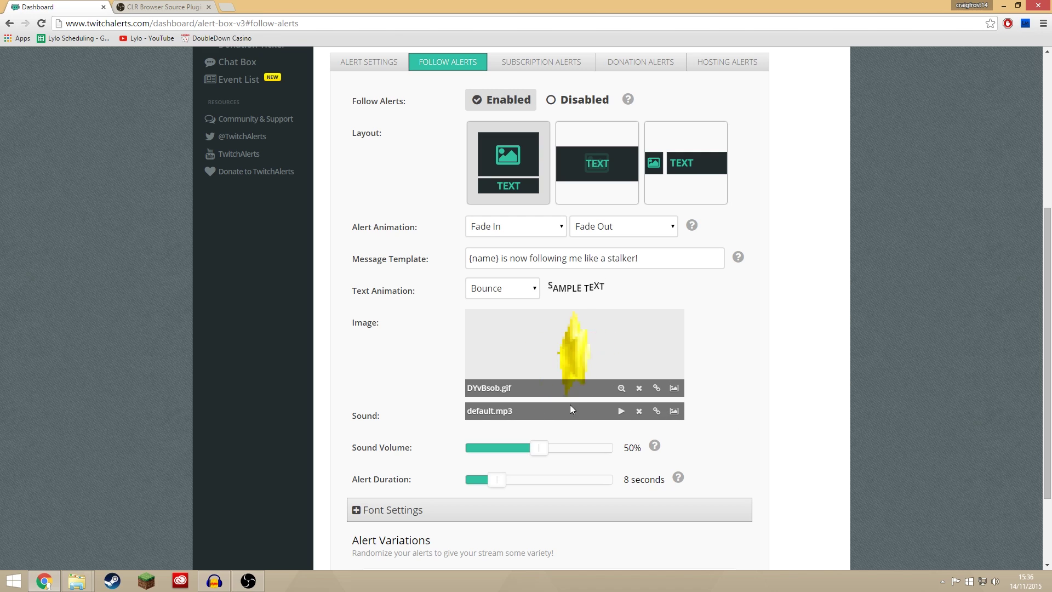
Set the follow alert sound to Bonus 2 and its duration to 30 seconds.
left_click(675, 411)
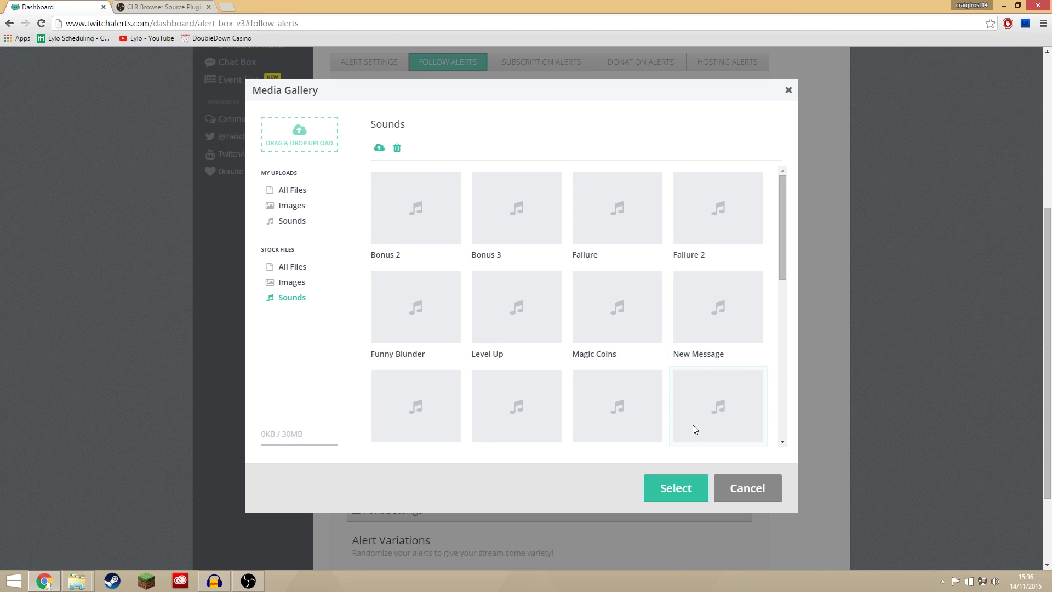
left_click(406, 216)
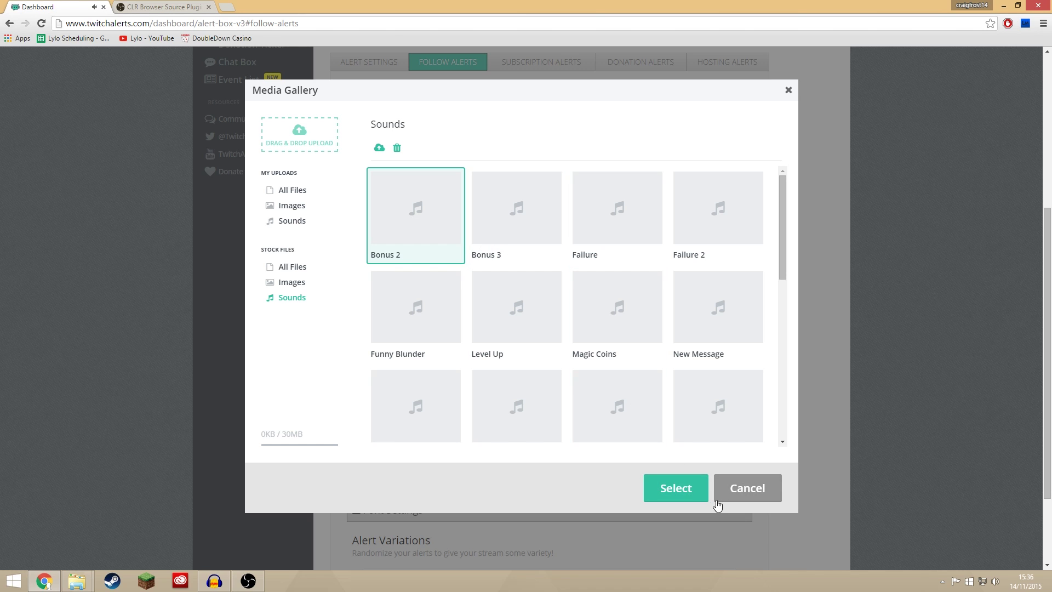
left_click(692, 492)
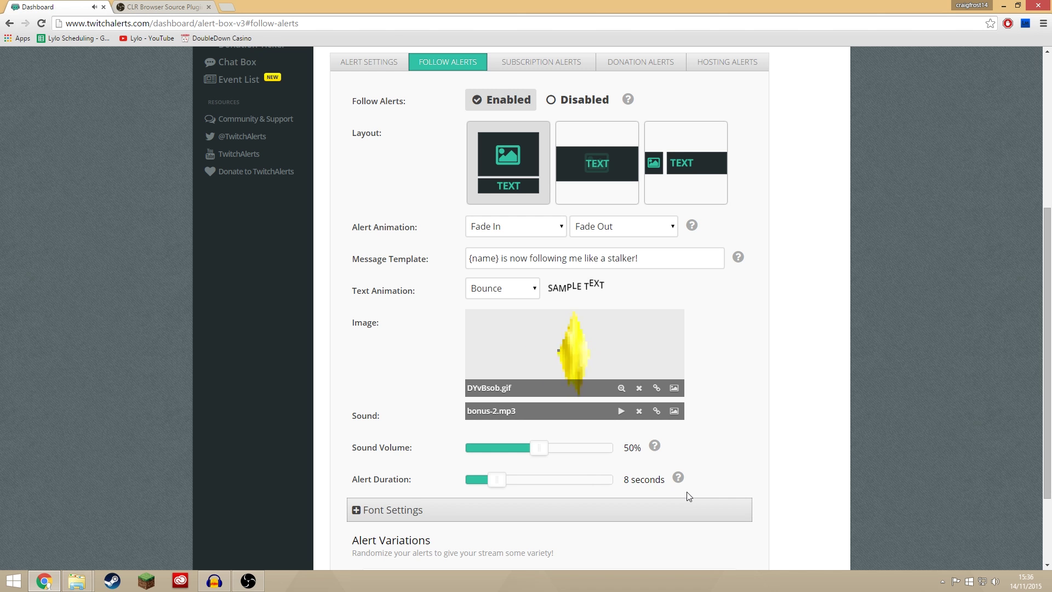
left_click_drag(500, 486, 609, 486)
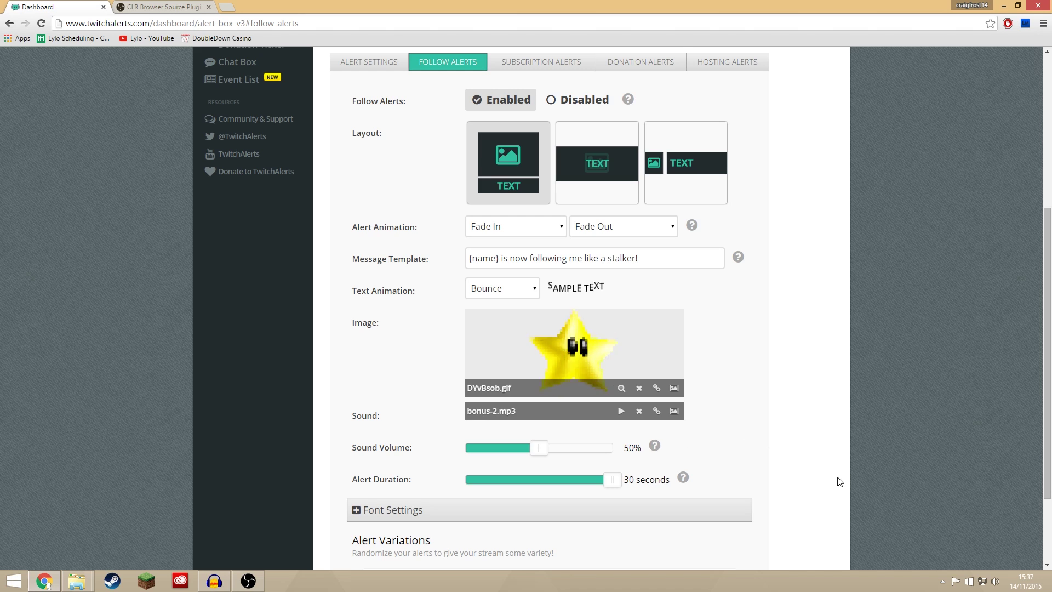
Launch the green Alert Box widget popup and arrange it beside the dashboard and OBS.
scroll(839, 479, "up", 5)
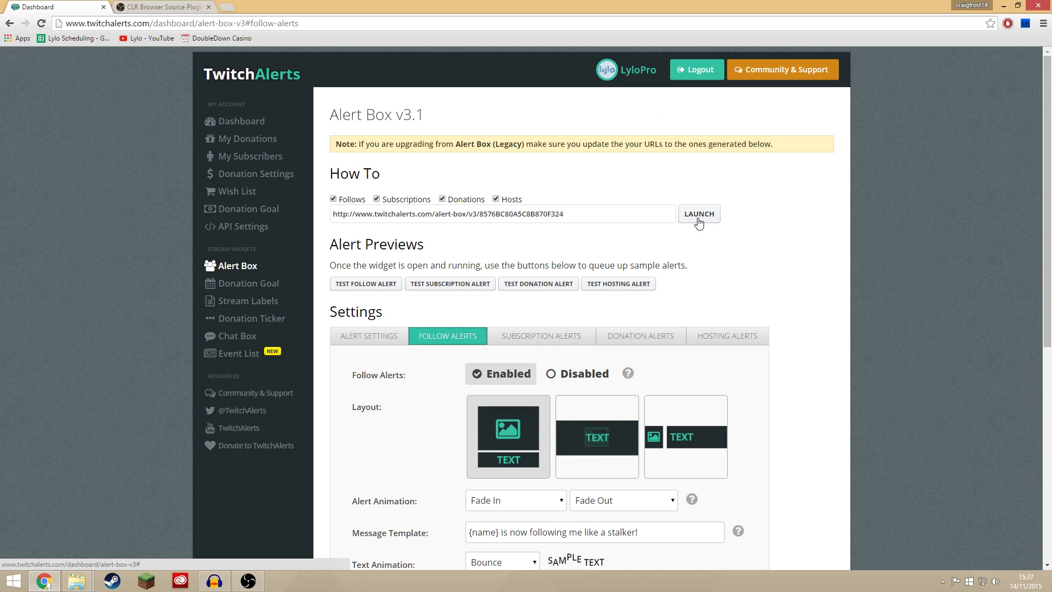
left_click(683, 217)
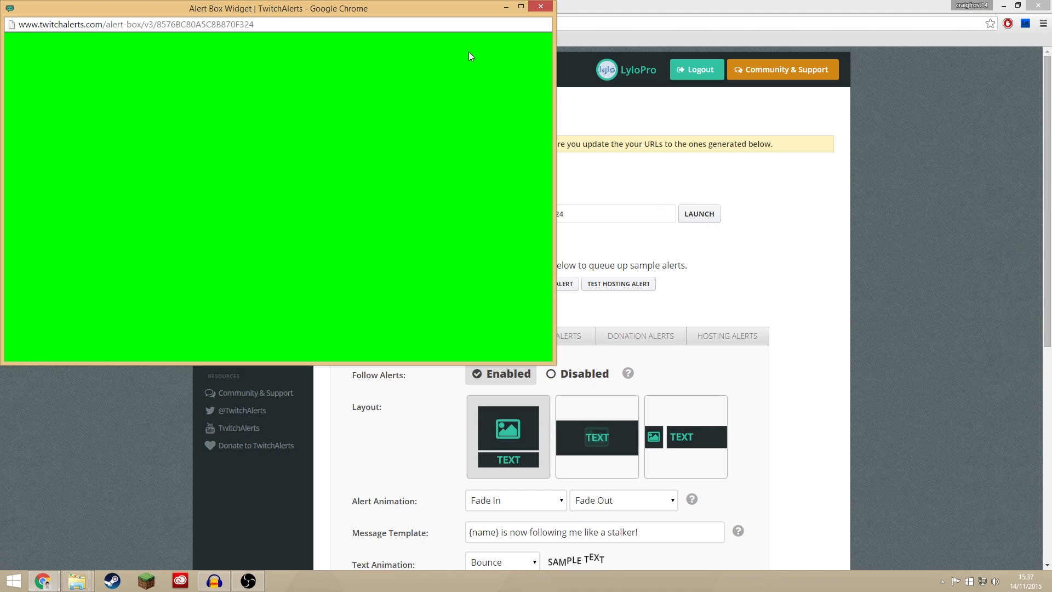
left_click_drag(578, 12, 723, 38)
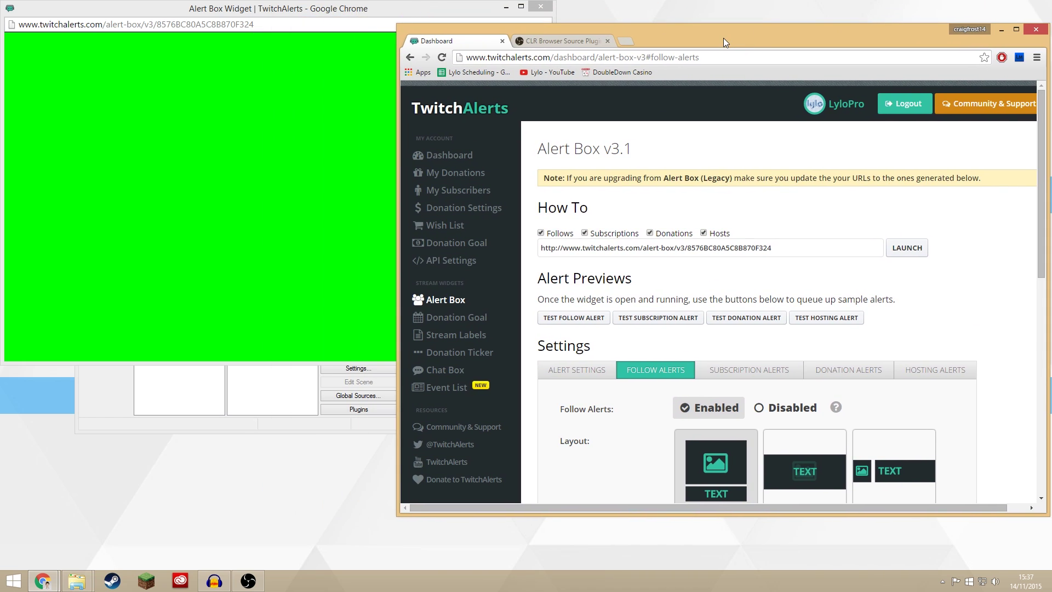
left_click_drag(361, 18, 396, 40)
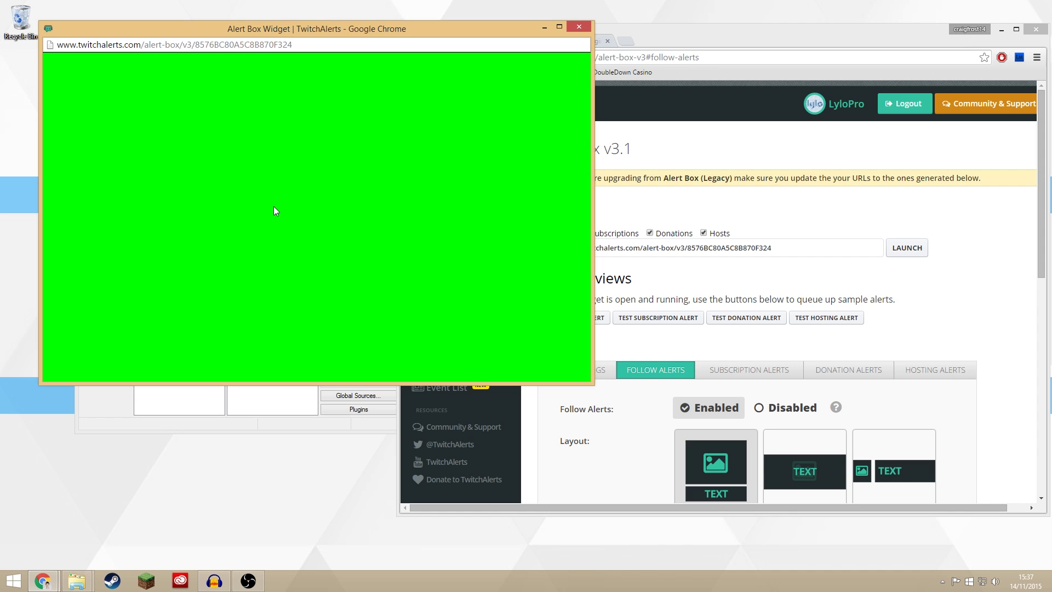
Play a test follow alert in the widget window.
left_click(777, 345)
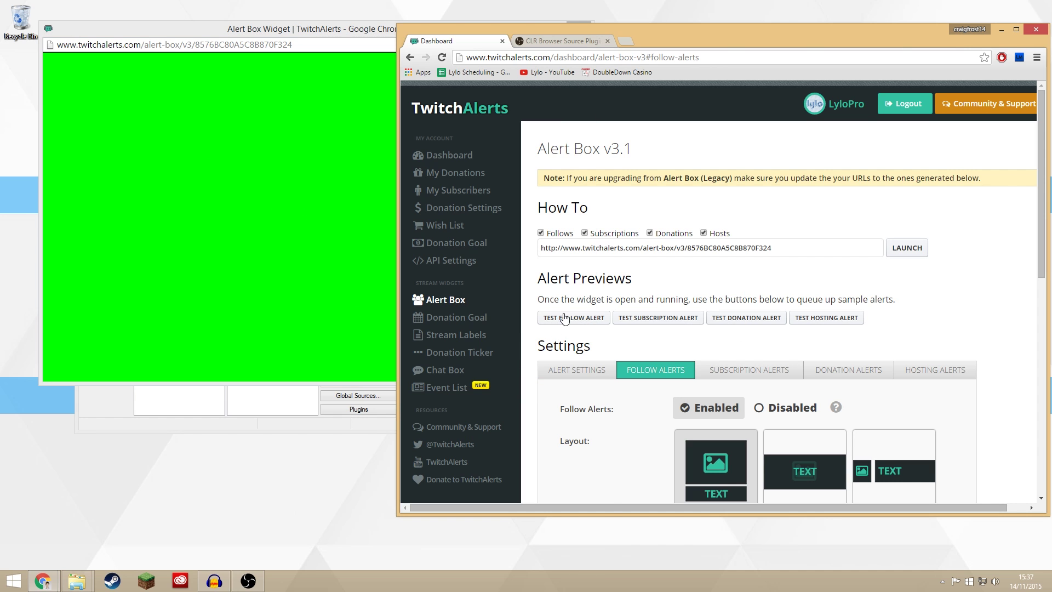
left_click(569, 324)
left_click(270, 290)
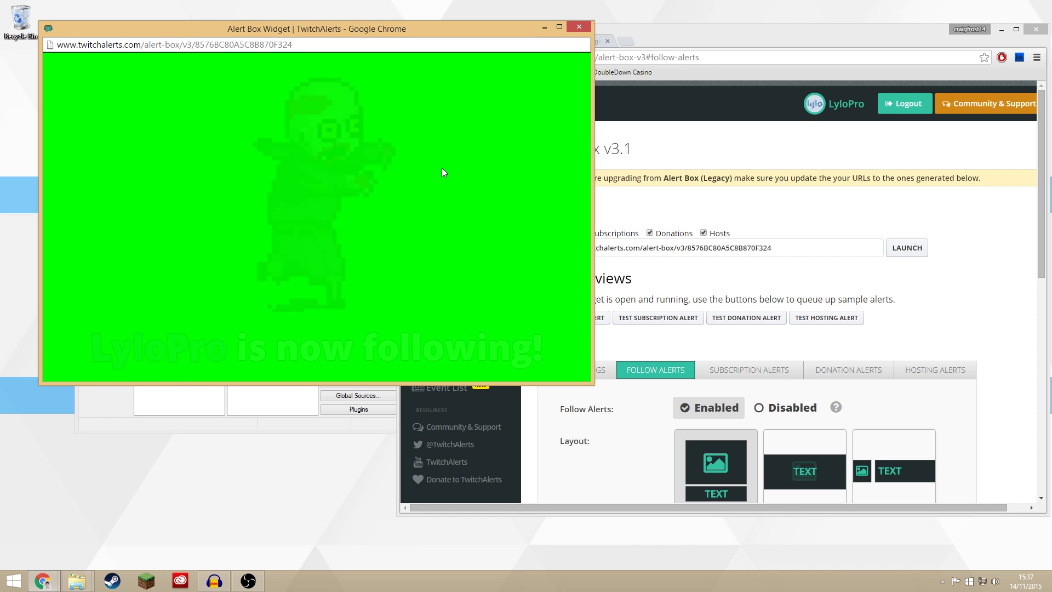
Add a 'Window Capture' source of the Alert Box Widget Chrome window and start the preview.
left_click(278, 412)
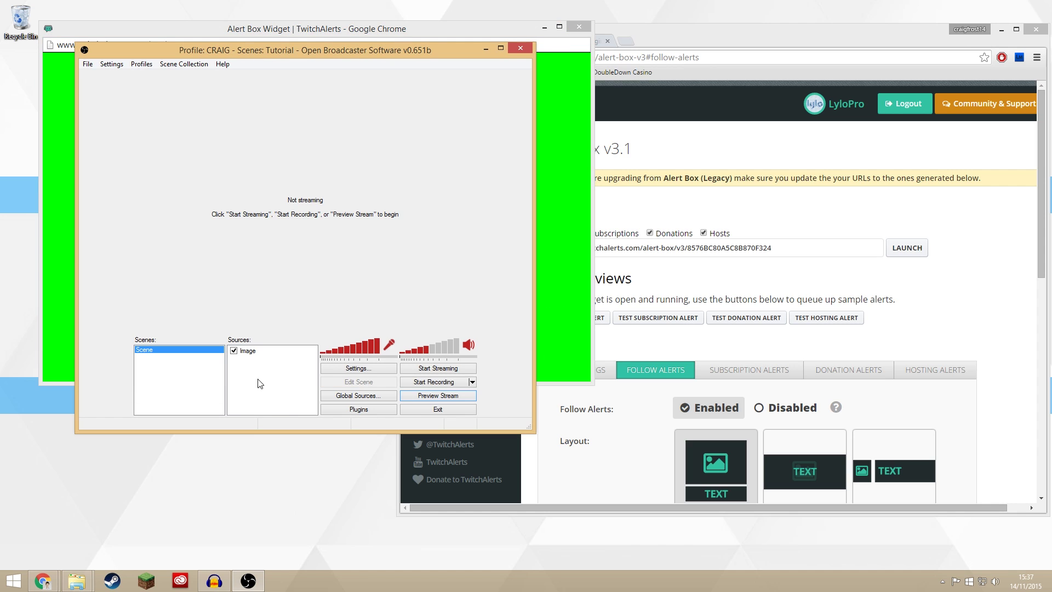
right_click(252, 375)
mouse_move(272, 385)
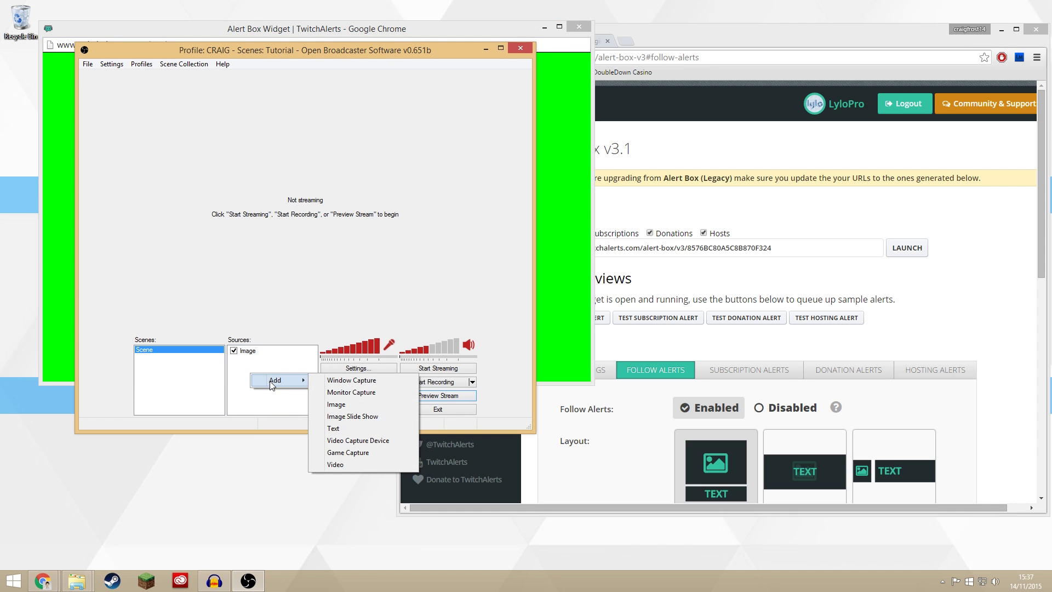
left_click(334, 385)
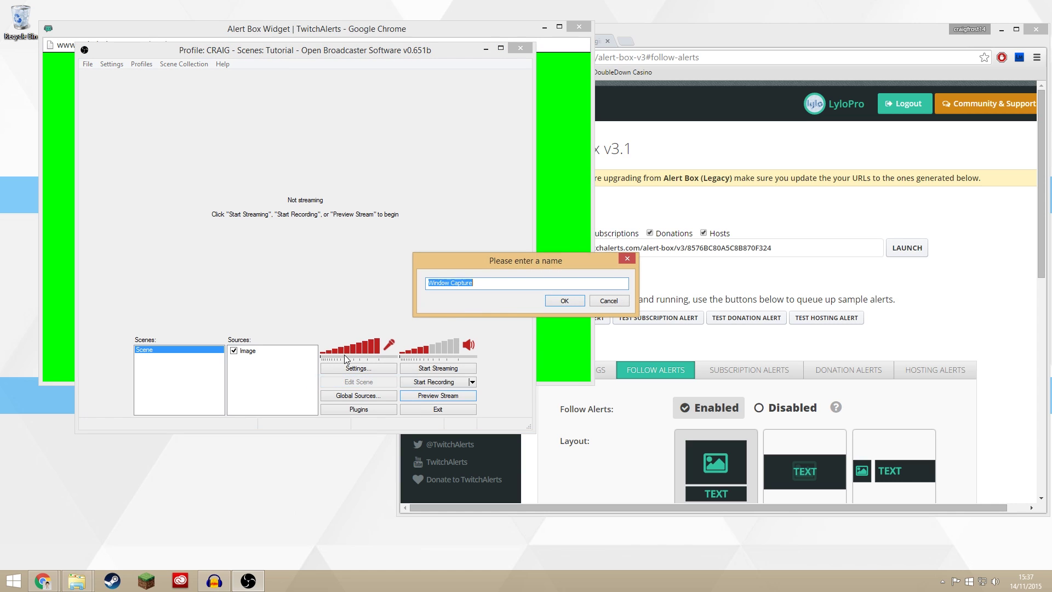
left_click(563, 301)
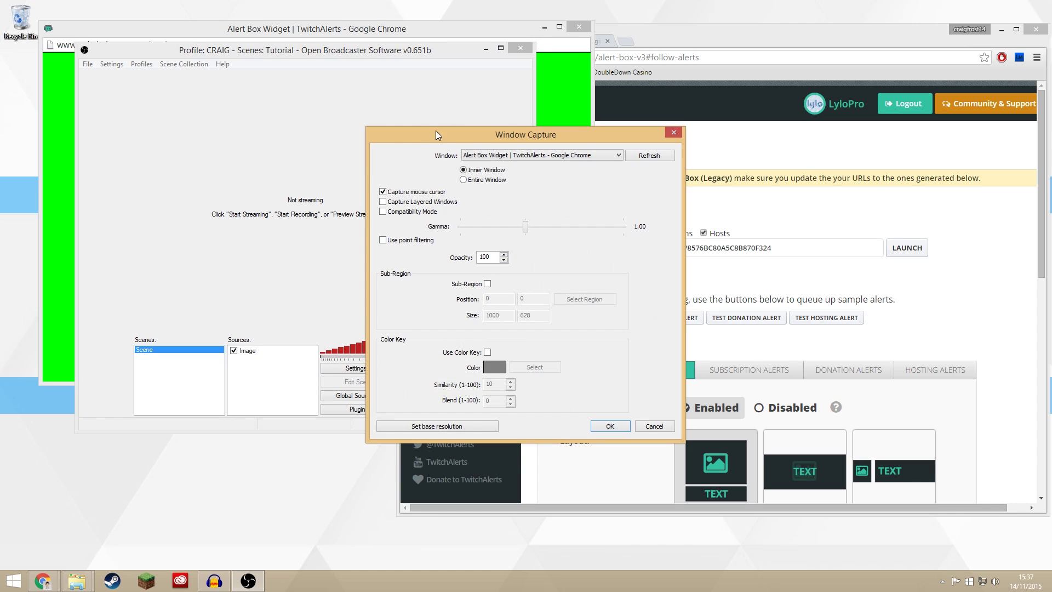
left_click(521, 160)
left_click(510, 170)
left_click(327, 59)
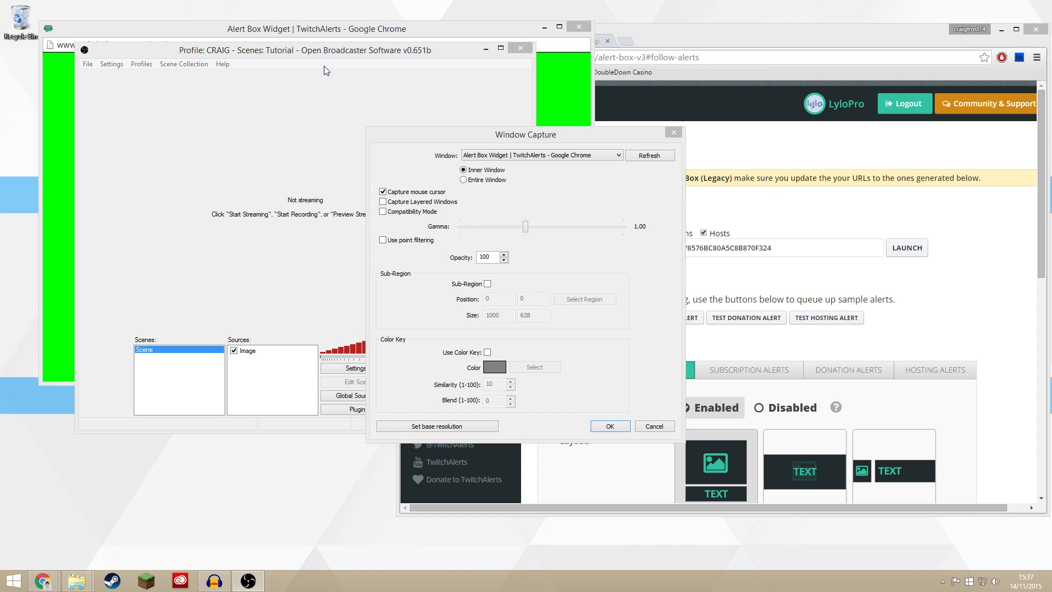
left_click(622, 426)
left_click(420, 395)
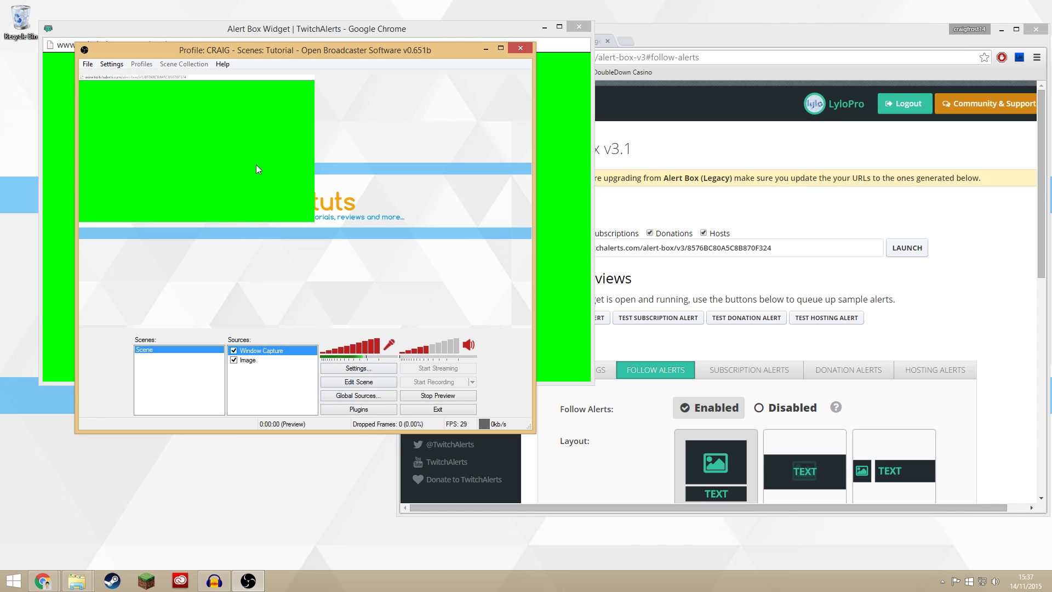
Crop the address strip and left edge off the green capture, shrink it, and center it at the top.
left_click(359, 382)
left_click_drag(243, 170, 279, 247)
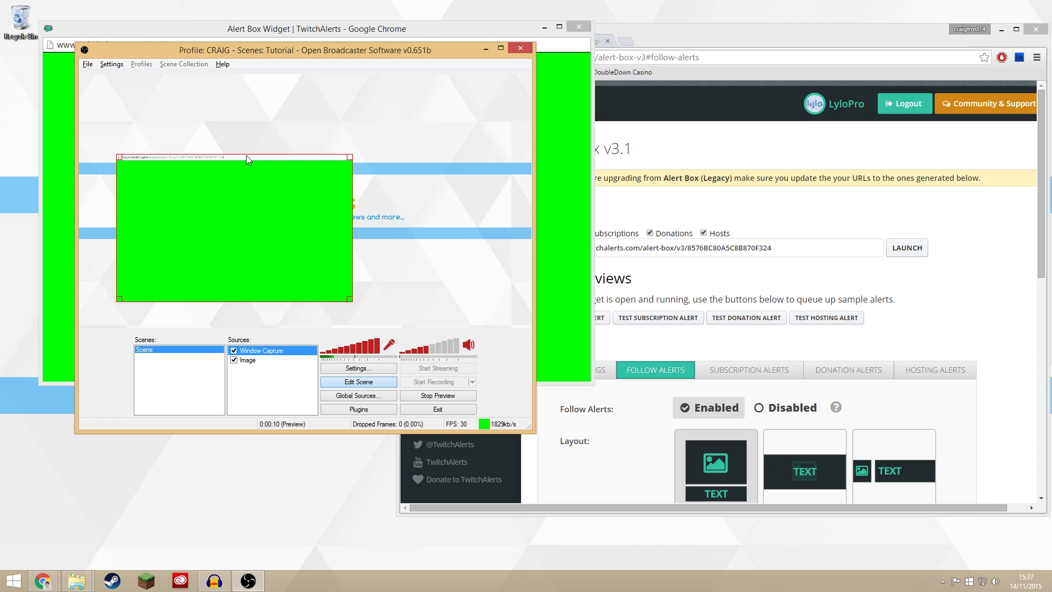
left_click_drag(246, 155, 252, 168, "alt")
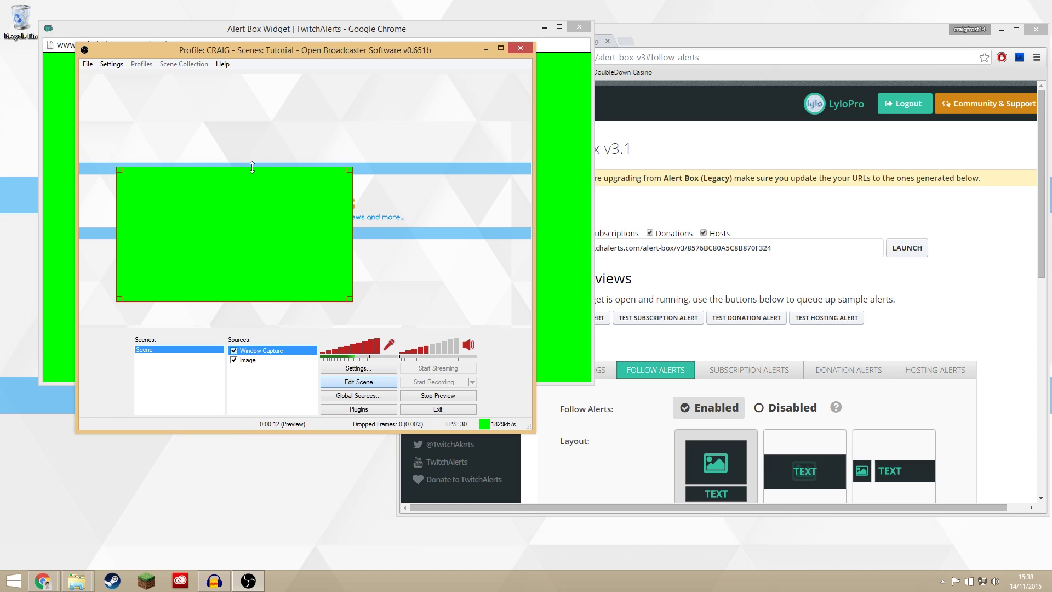
left_click_drag(116, 241, 125, 240, "alt")
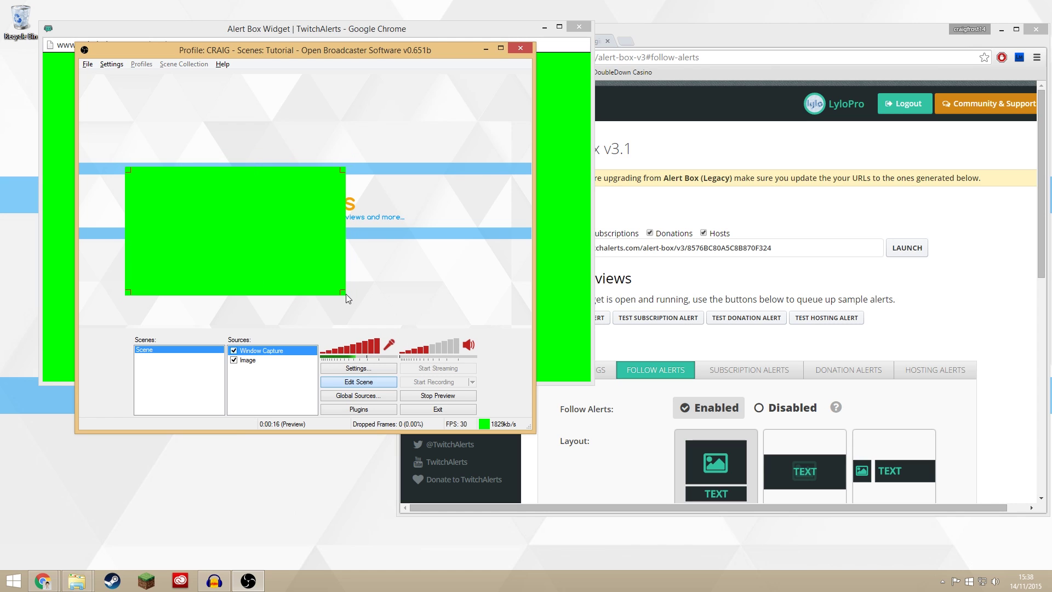
left_click_drag(346, 293, 344, 294)
left_click(278, 391)
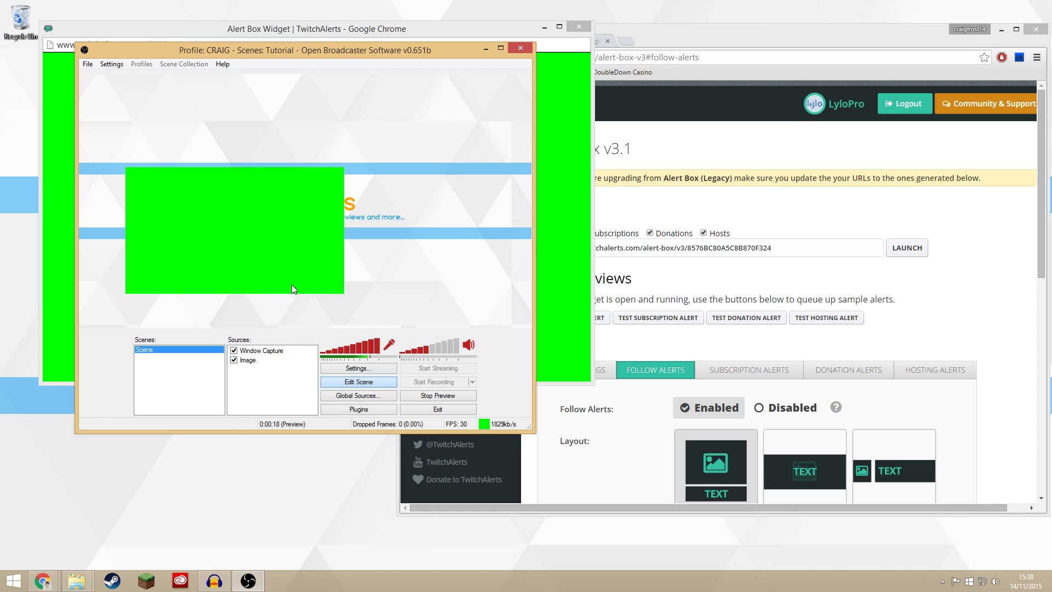
left_click_drag(300, 282, 351, 132)
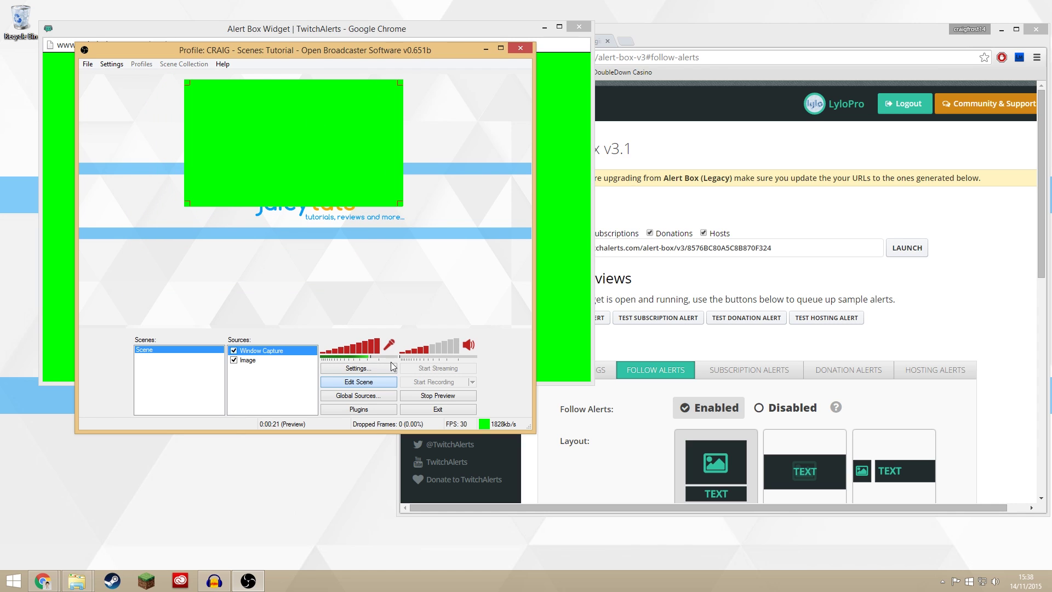
Turn on a colour key for the Window Capture, using the sampled green background as the key colour.
double_click(275, 351)
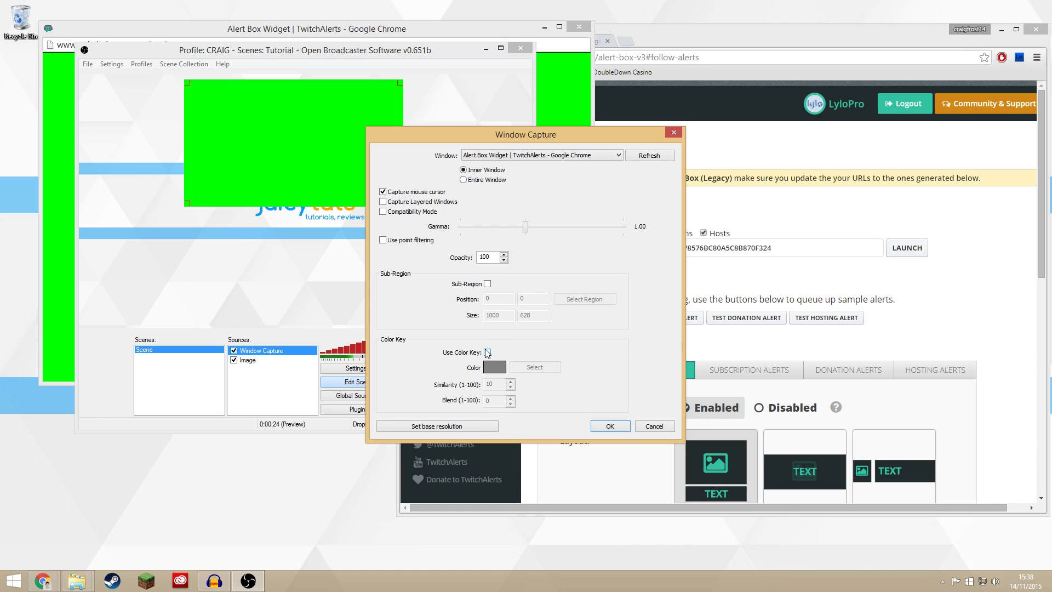
left_click(258, 159)
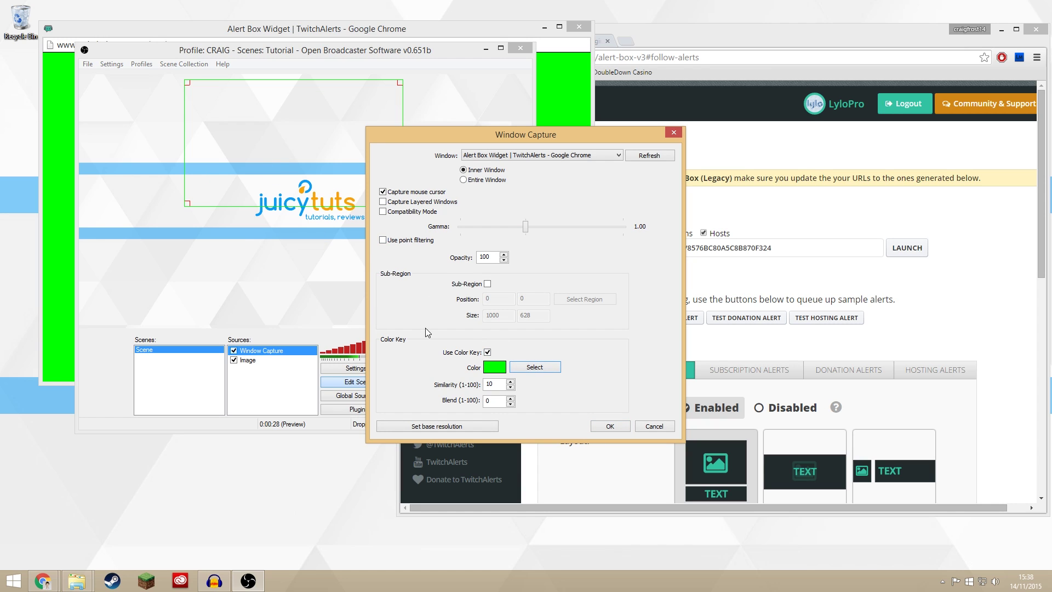
left_click(608, 427)
left_click(286, 388)
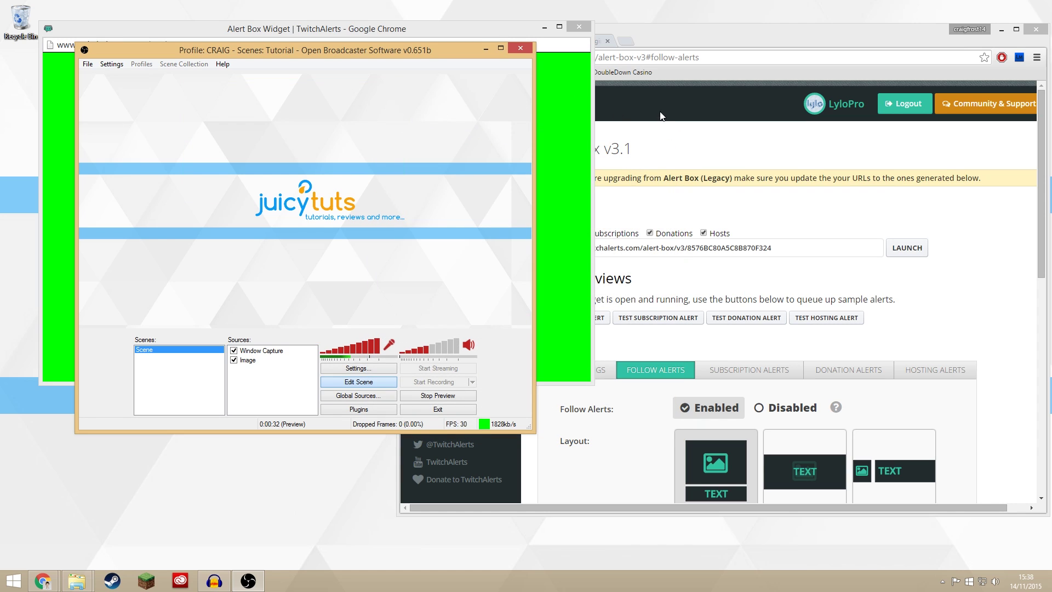
Play a test follow alert to check it appears transparently over the scene.
left_click(660, 147)
left_click(595, 319)
left_click(282, 277)
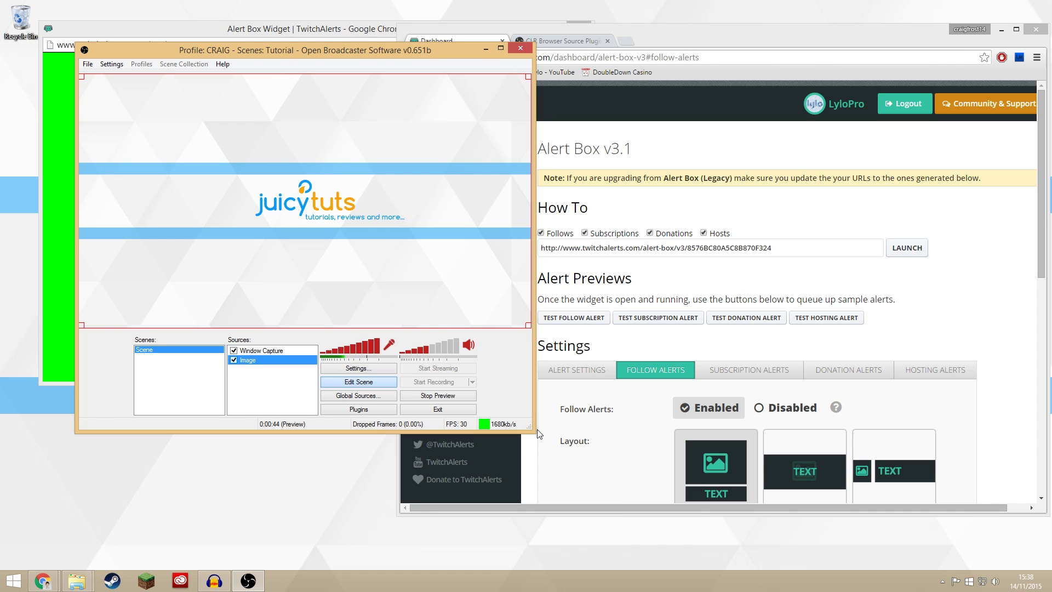
Enlarge the OBS window and play another test follow alert over the bigger preview.
left_click_drag(533, 432, 735, 560)
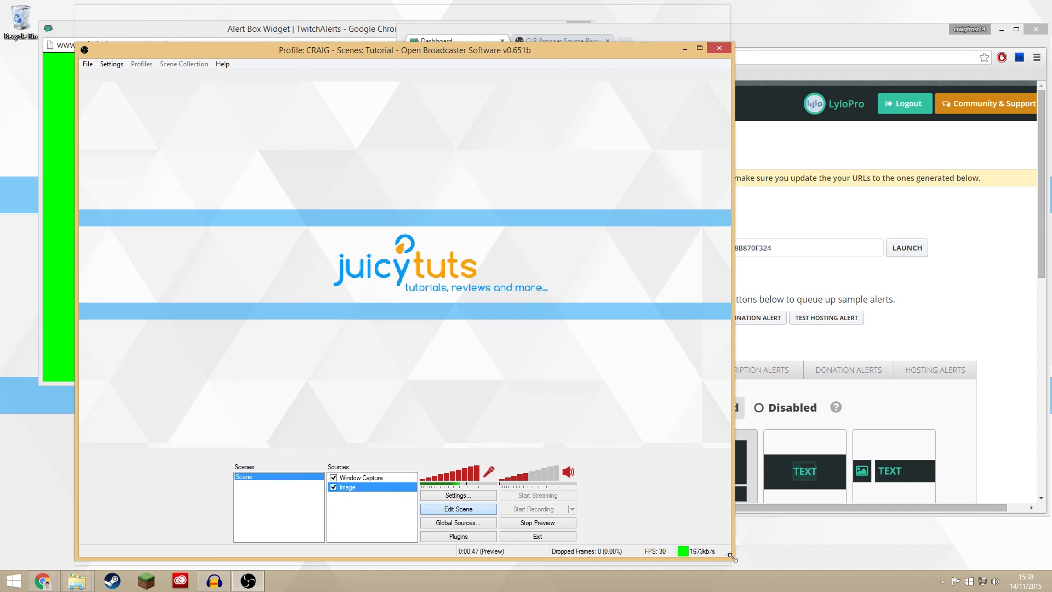
left_click(920, 301)
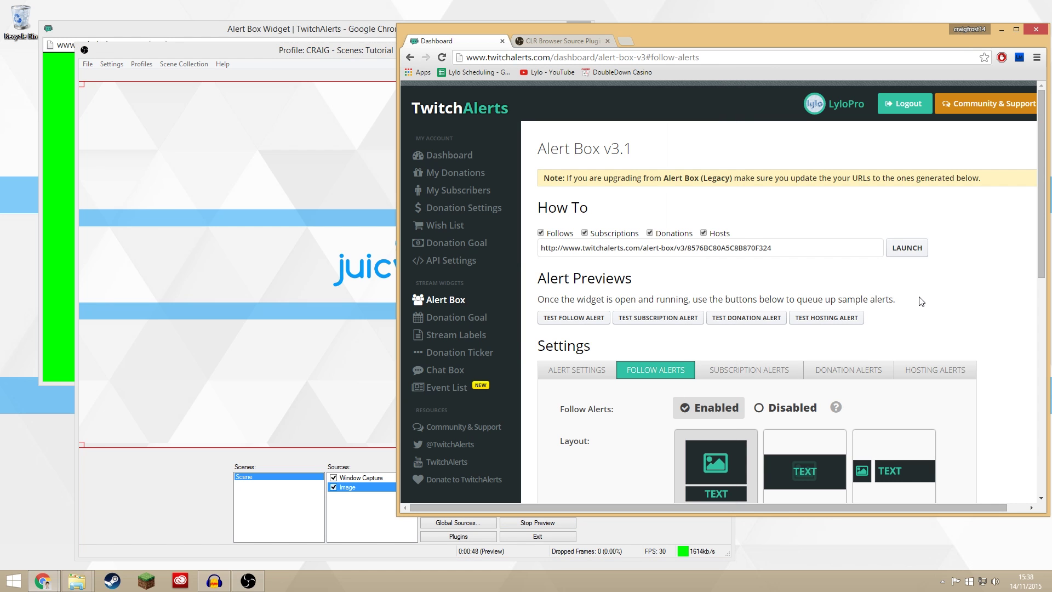
left_click(608, 325)
left_click(260, 340)
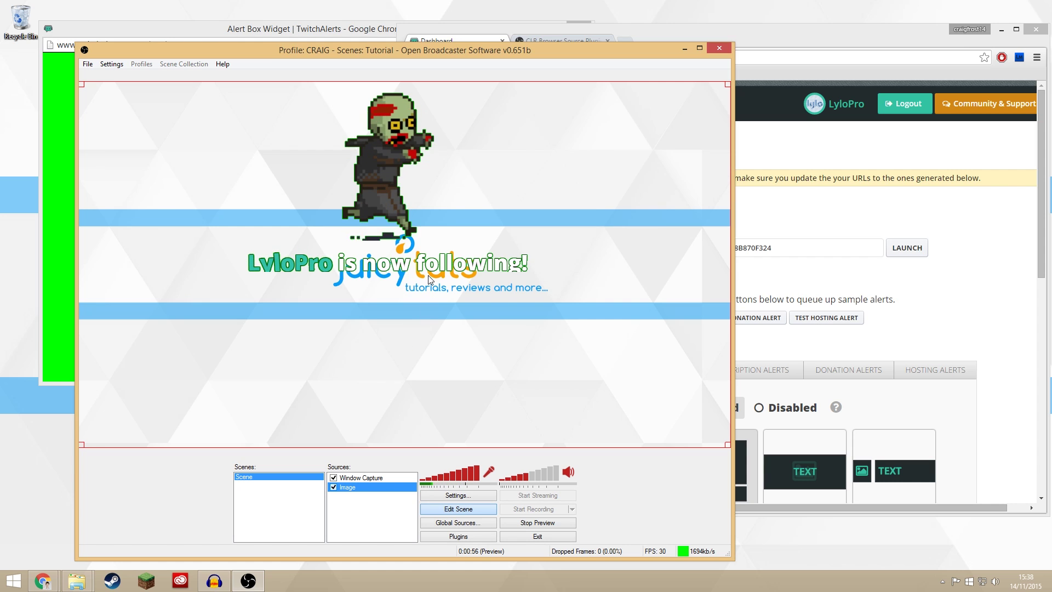
left_click(1031, 316)
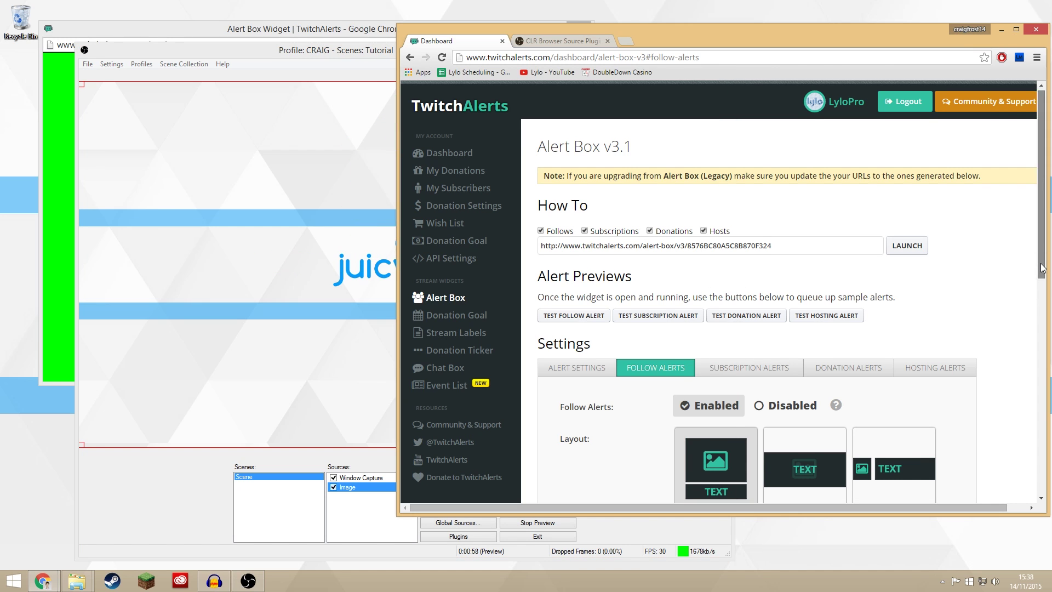
Save the follow alert settings and test the star alert with the stalker message.
scroll(1016, 412, "down", 6)
scroll(1015, 412, "down", 3)
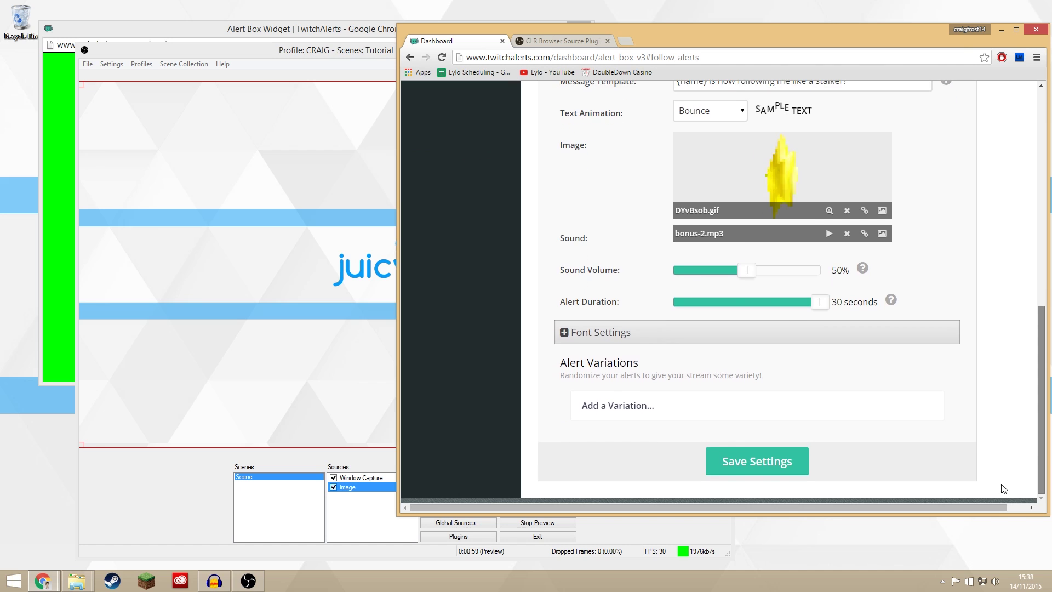
left_click(737, 467)
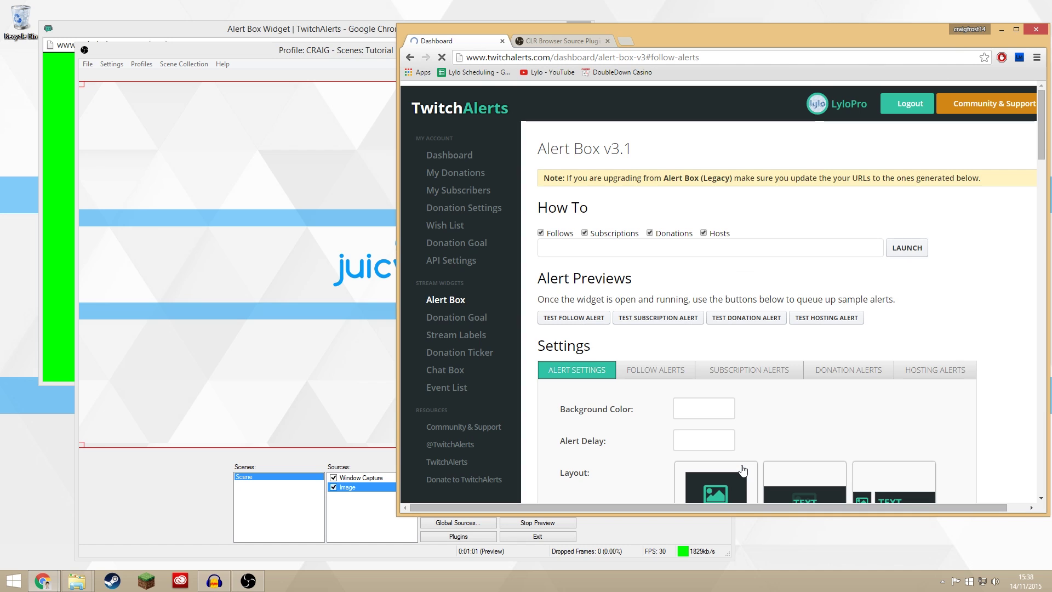
left_click(575, 324)
left_click(270, 329)
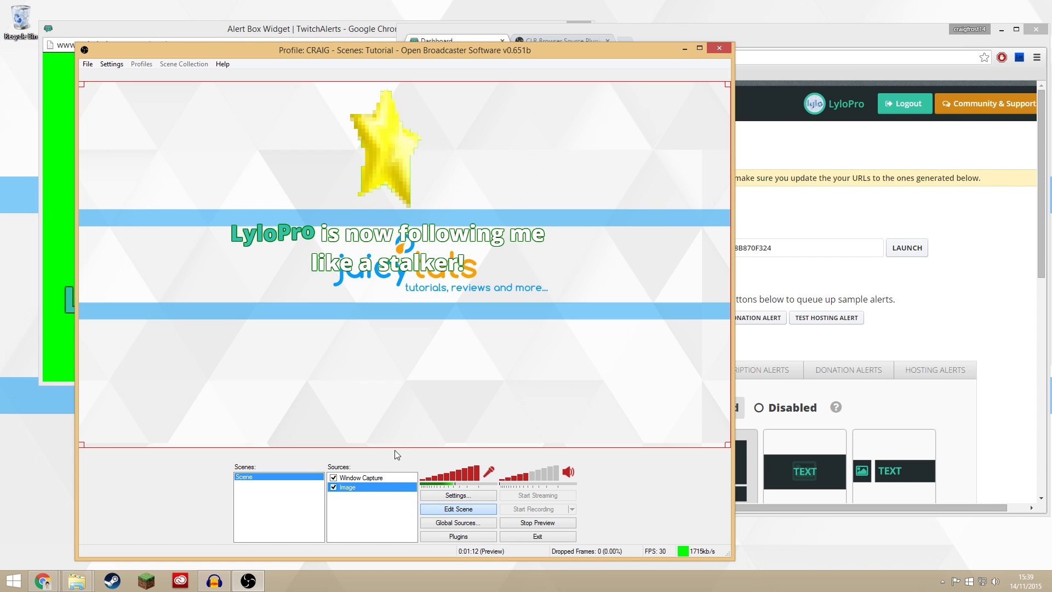
Disable the Window Capture source, then close OBS and the Alert Box popup.
left_click(370, 478)
left_click(333, 478)
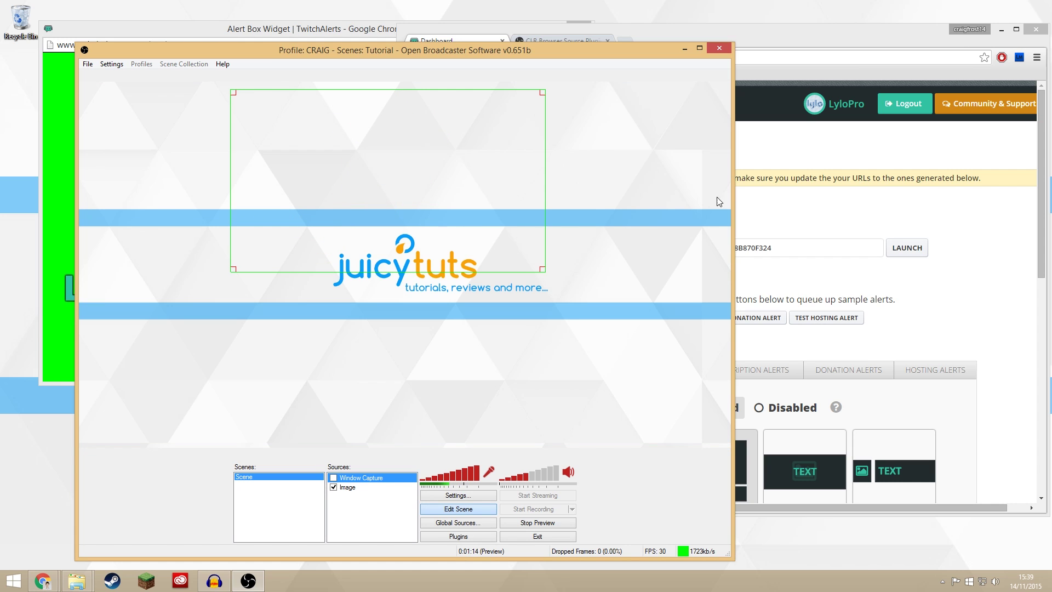
left_click(712, 49)
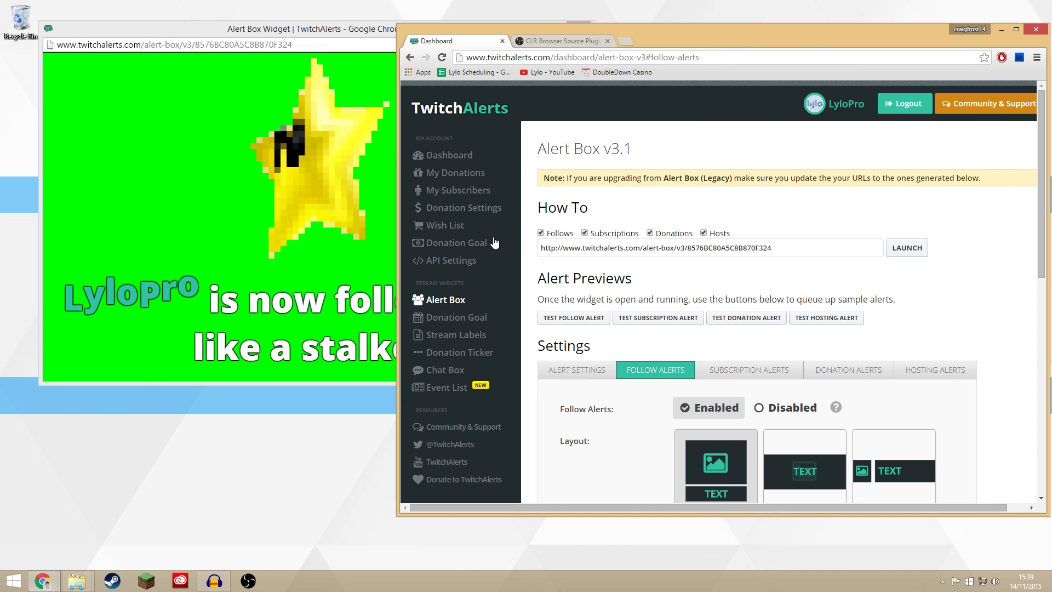
left_click(575, 26)
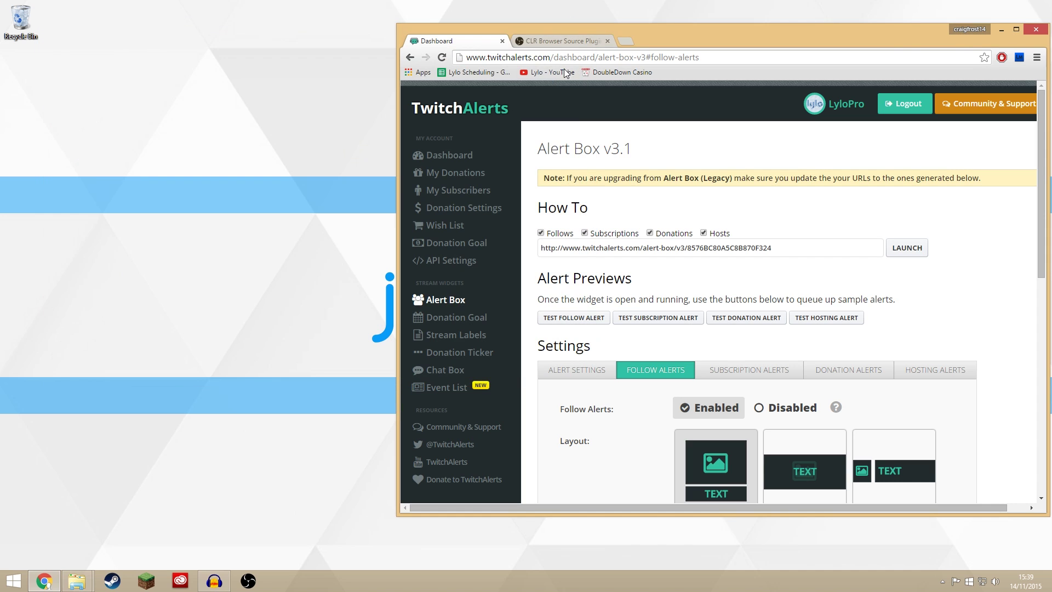
Show the CLR Browser Source Plugin forum page and scroll to its 32-bit and 64-bit download links.
left_click_drag(650, 39, 418, 24)
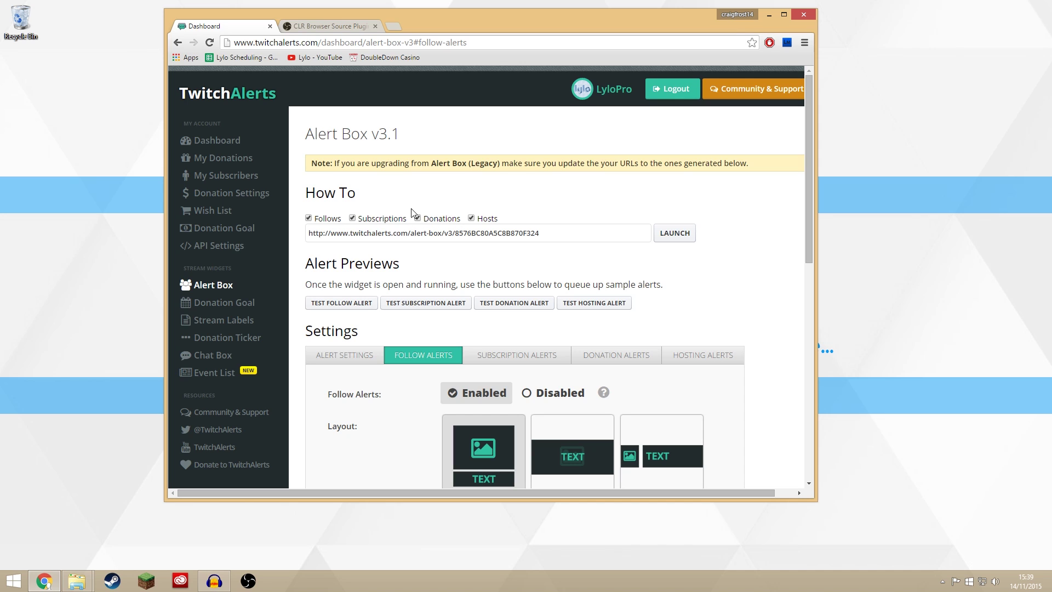
left_click(347, 23)
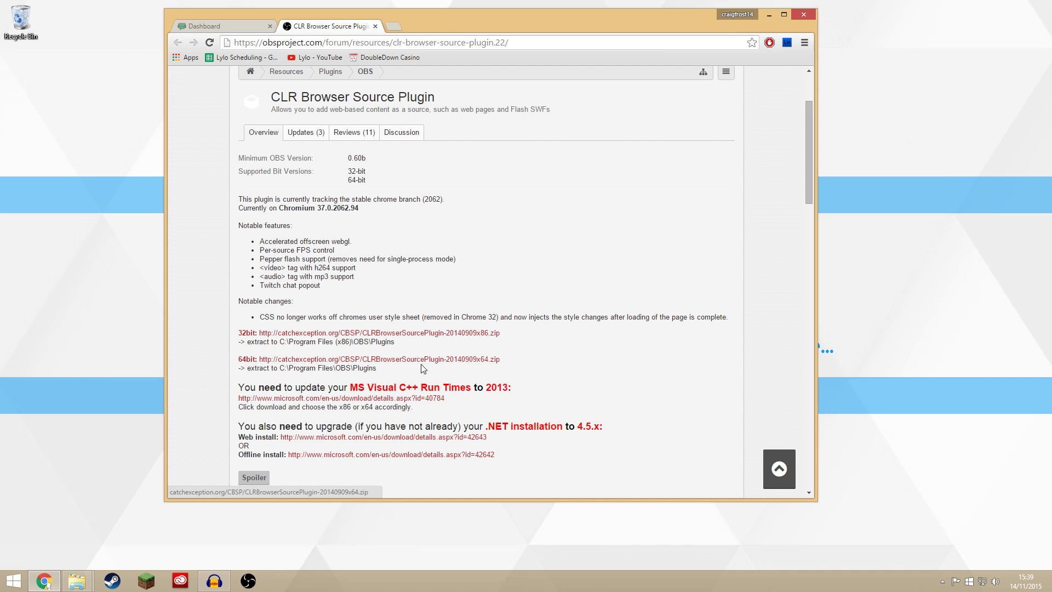
scroll(507, 275, "up", 2)
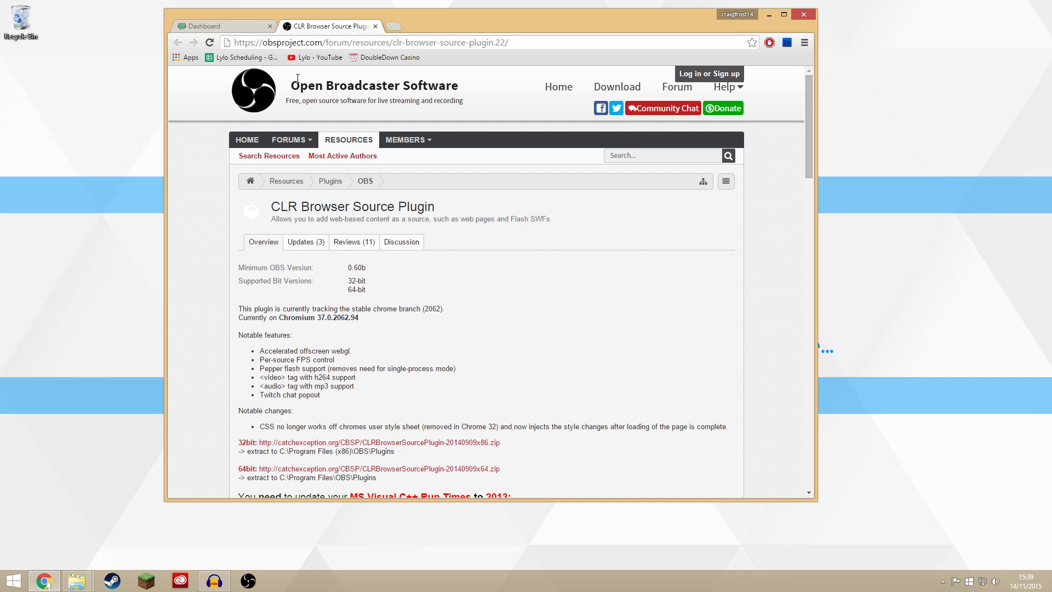
scroll(377, 166, "down", 2)
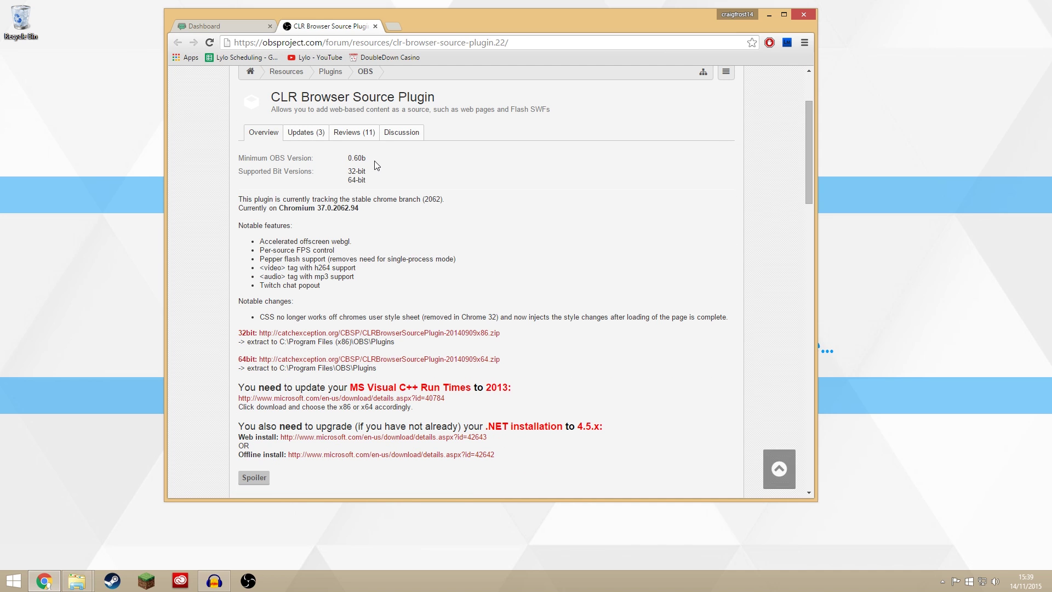
scroll(410, 294, "down", 1)
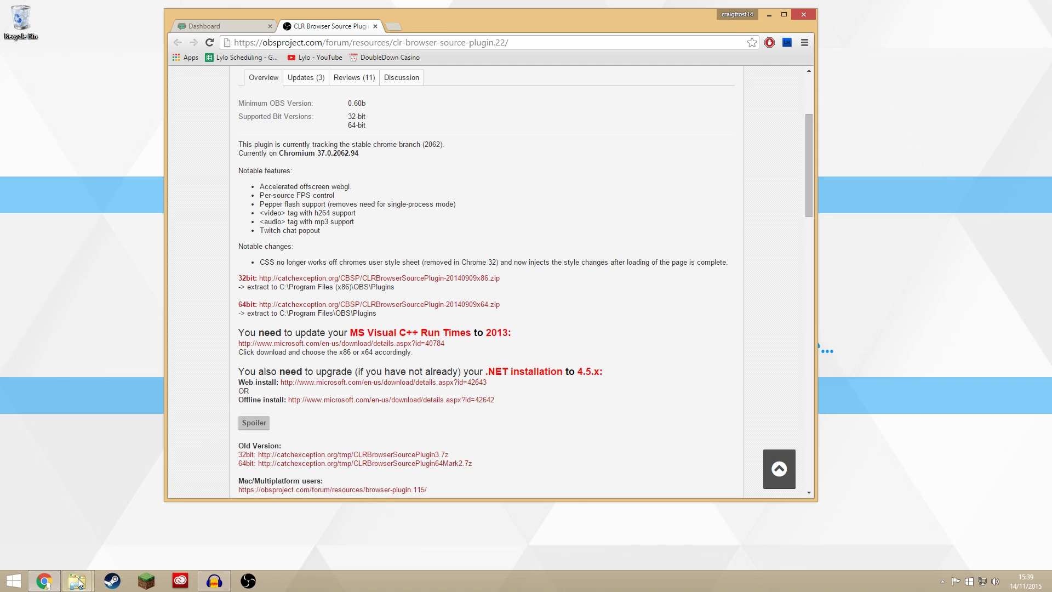
Extract CLRBrowserSourcePlugin-20140909x86.zip, then select the CLRHostPlugin folder and CLRHostPlugin.dll inside it.
mouse_move(76, 581)
left_click(192, 520)
right_click(165, 89)
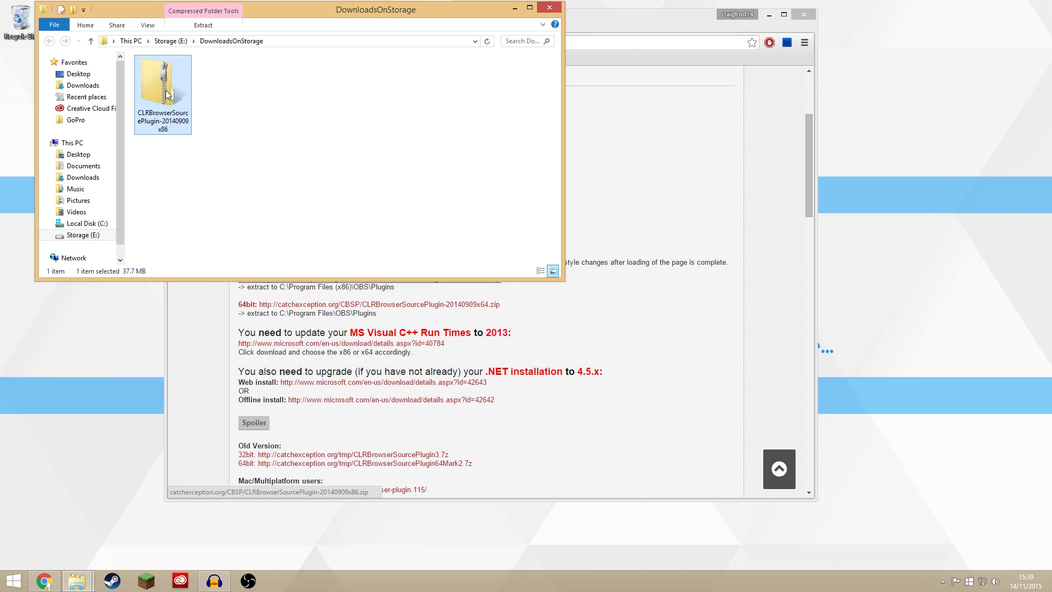
left_click(185, 123)
left_click(626, 398)
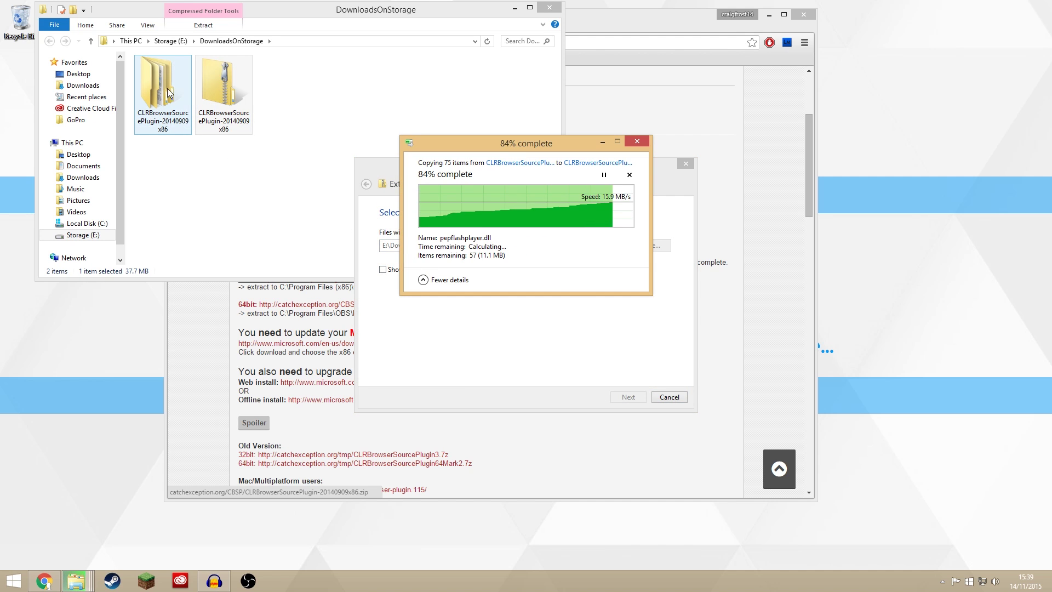
double_click(160, 95)
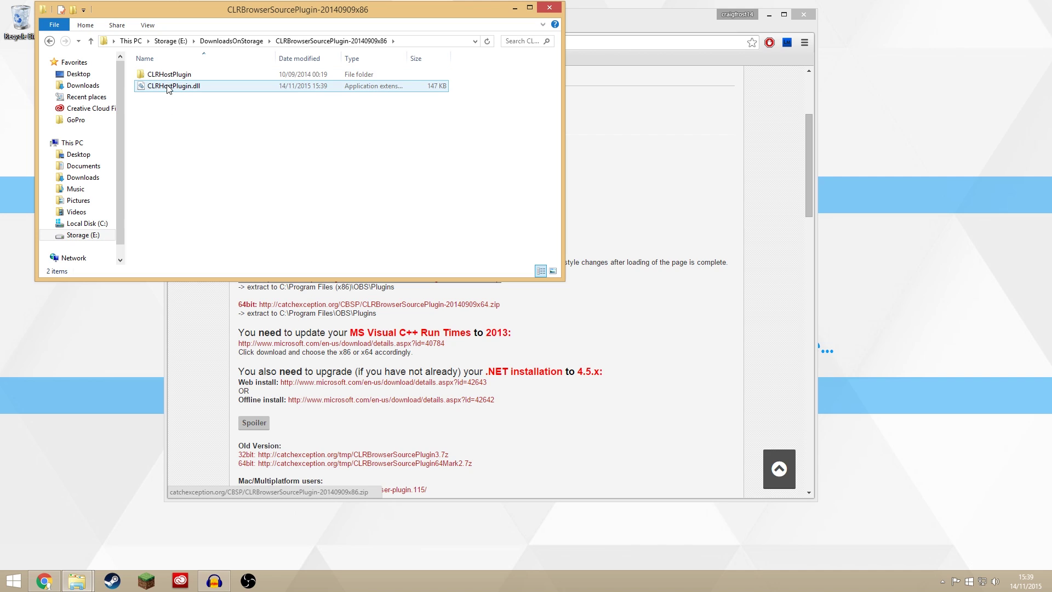
left_click_drag(179, 124, 162, 74)
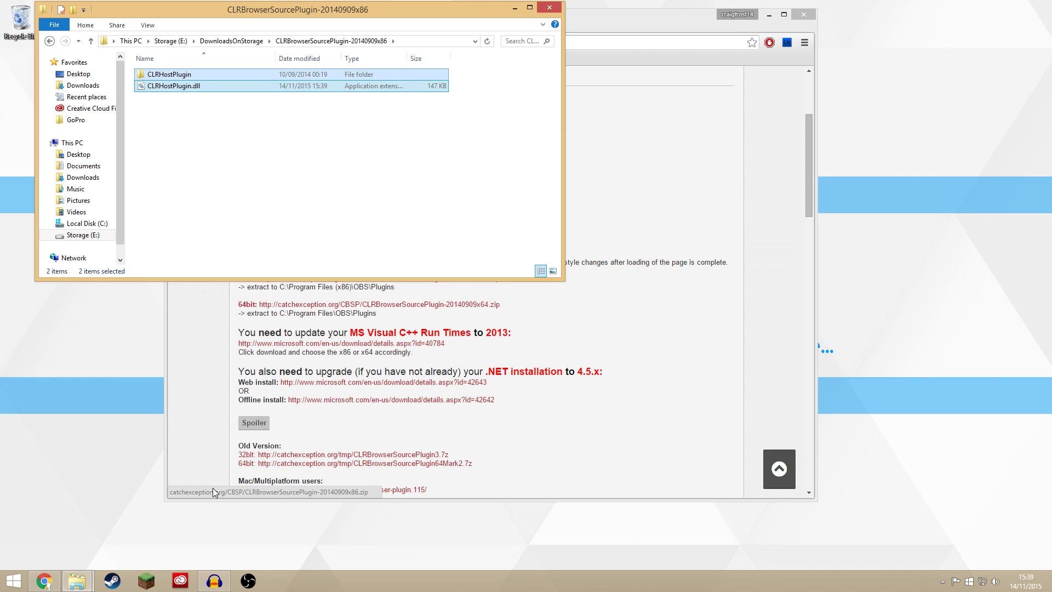
Navigate the other Explorer window to C:\Program Files (x86)\OBS\plugins.
mouse_move(82, 581)
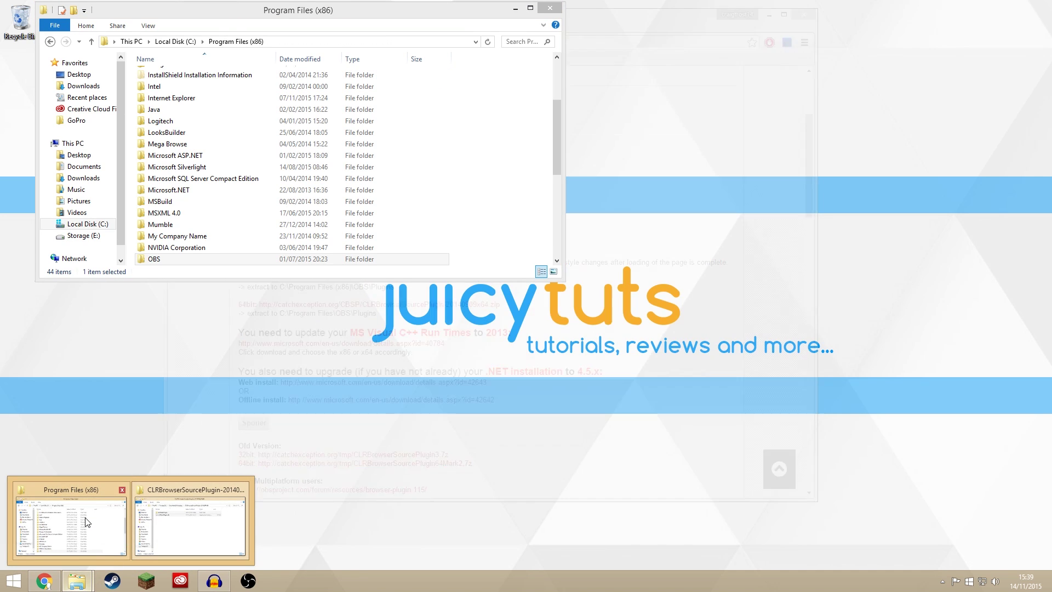
left_click(87, 522)
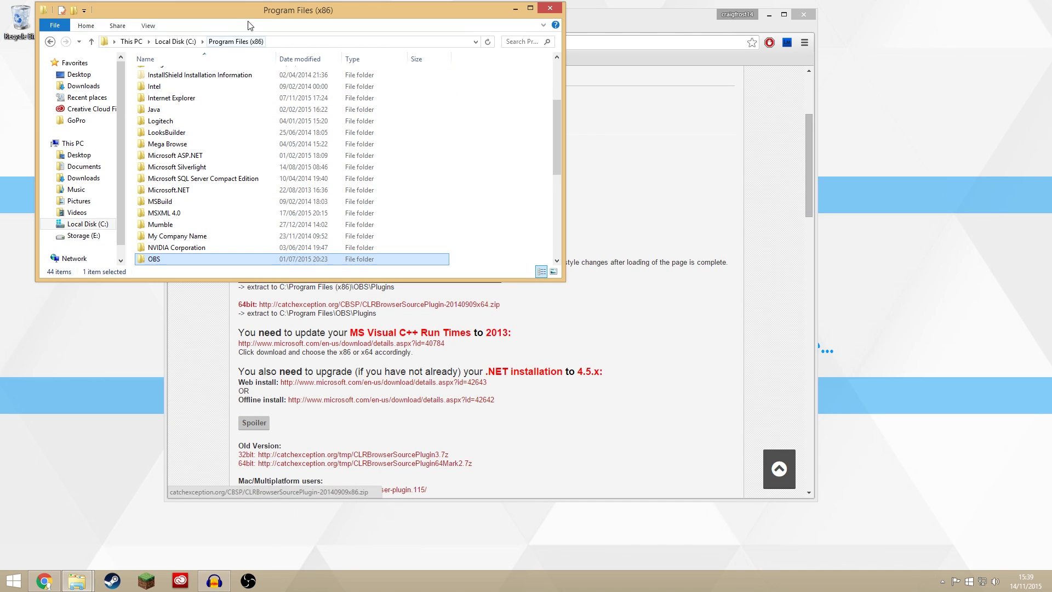
left_click(191, 43)
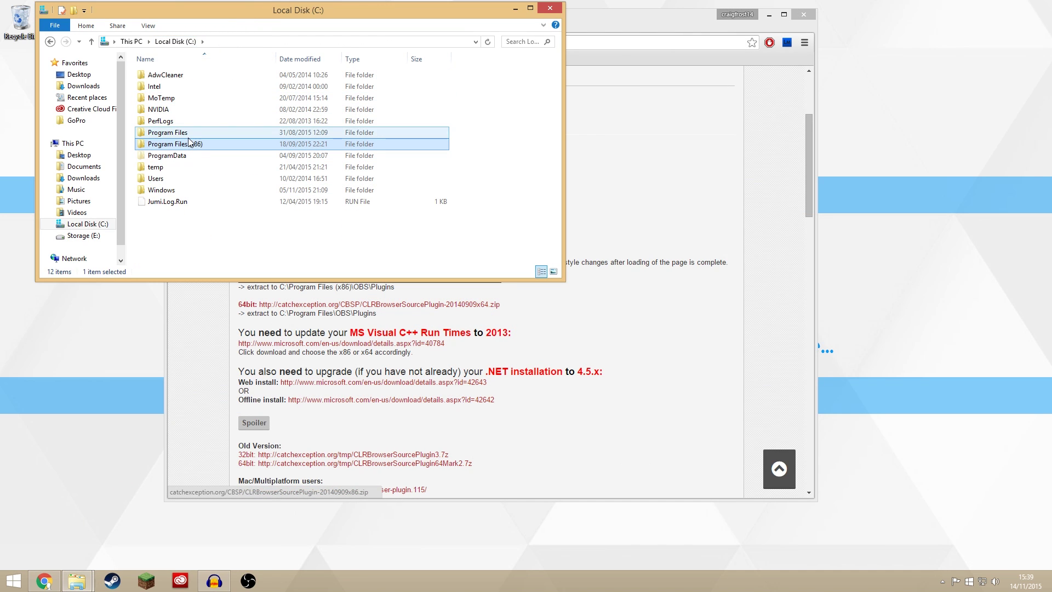
left_click(184, 133)
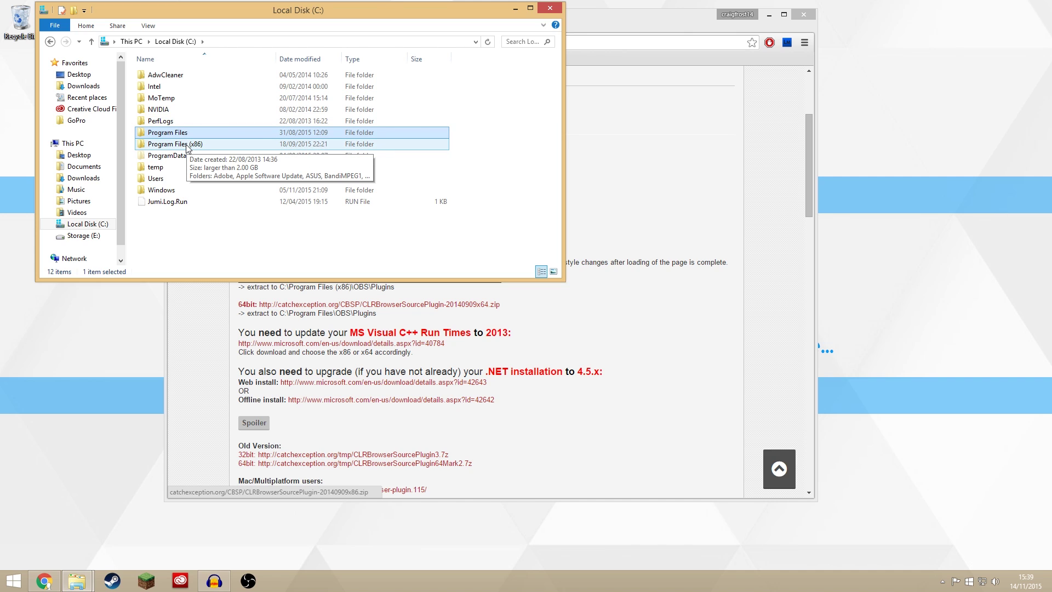
double_click(184, 145)
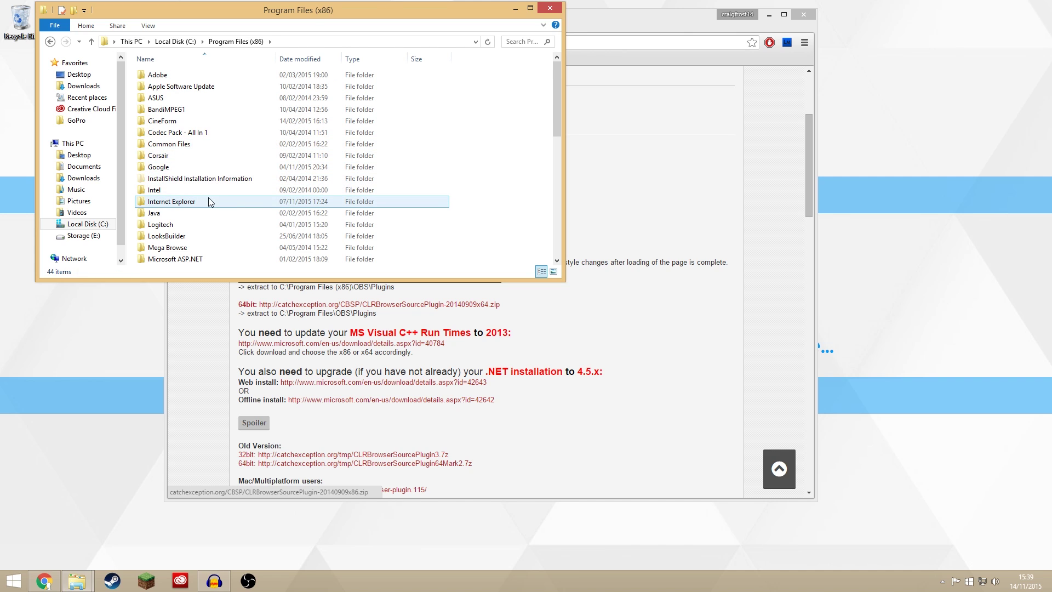
scroll(225, 204, "down", 2)
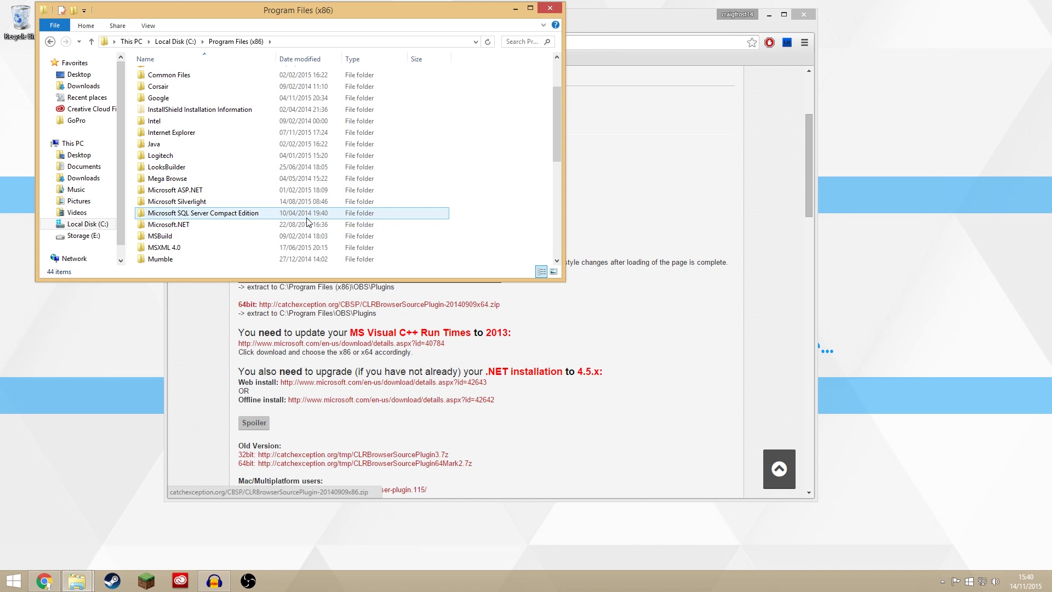
scroll(283, 206, "down", 2)
scroll(281, 206, "down", 4)
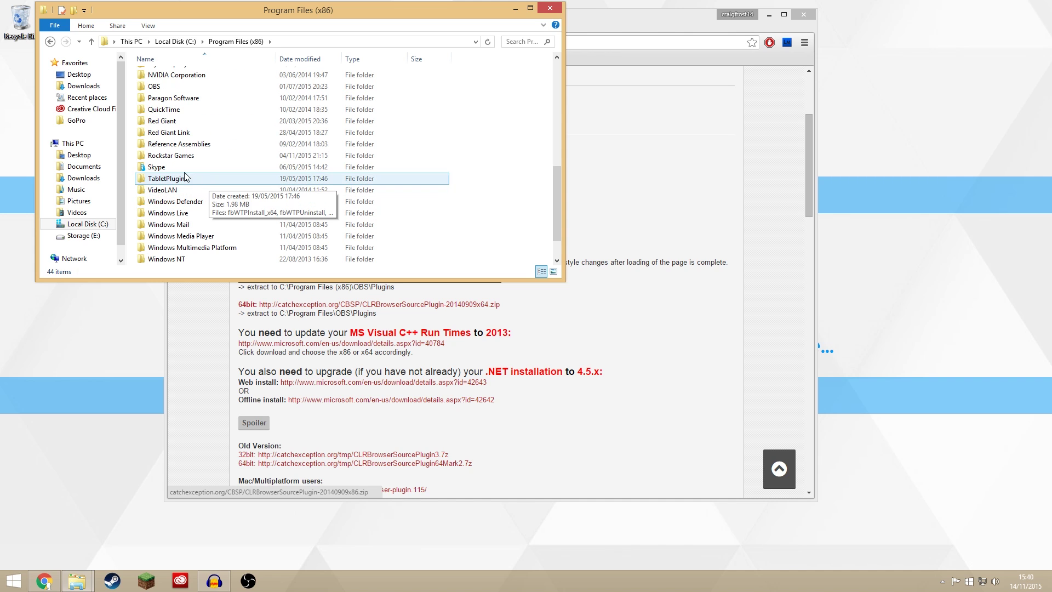
double_click(159, 86)
double_click(160, 86)
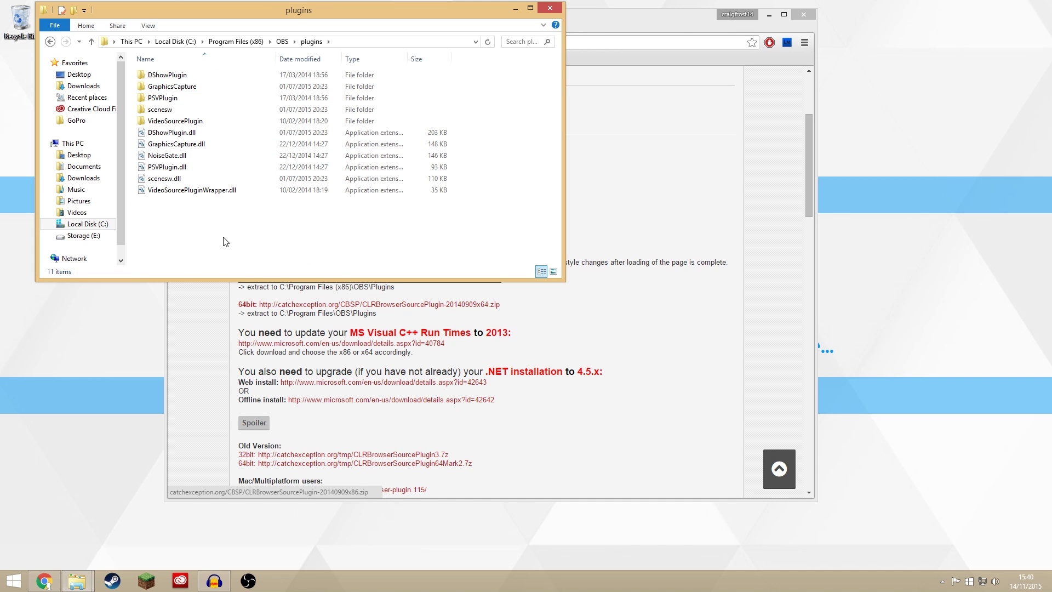
Paste the CLRHostPlugin folder and dll into plugins, granting administrator permission, then minimize the window.
right_click(224, 239)
left_click(251, 313)
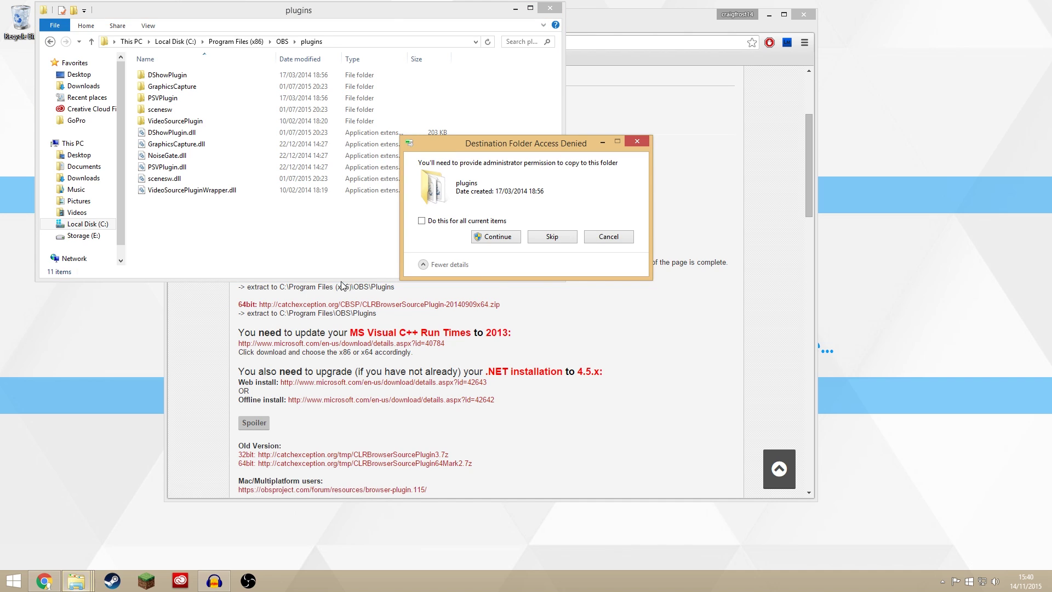
left_click(486, 236)
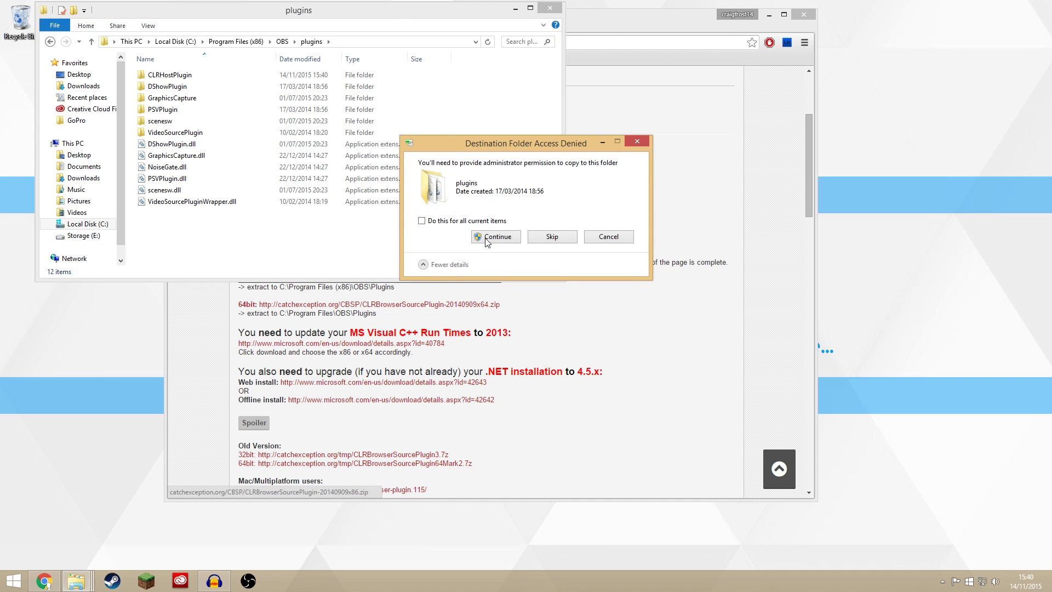
left_click(487, 236)
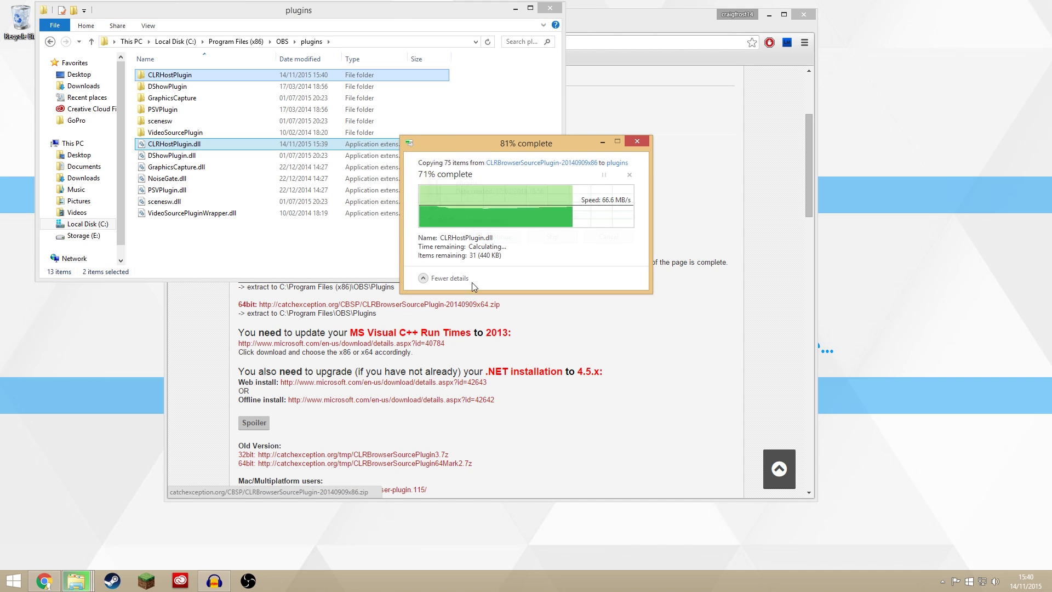
left_click(333, 264)
left_click(515, 9)
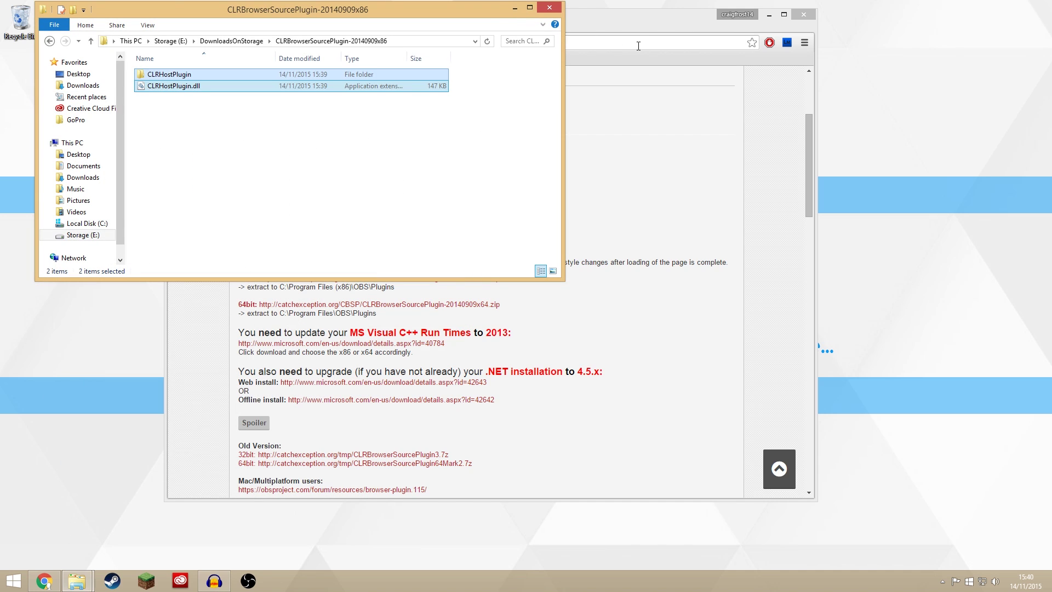
Add a CLR Browser source to the OBS scene, keeping the default name CLR Browser.
left_click(515, 9)
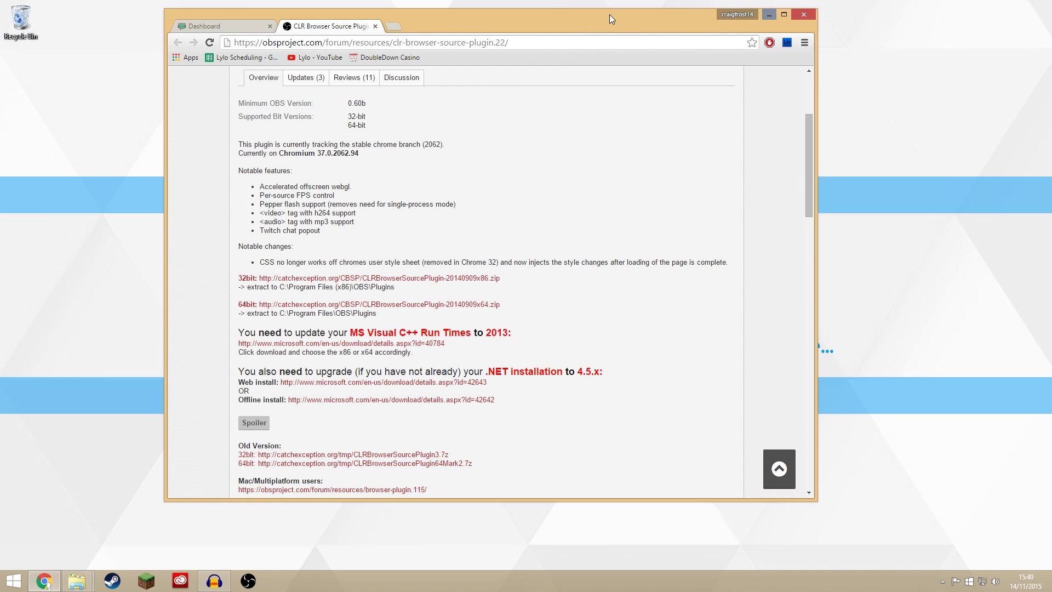
left_click(245, 29)
scroll(788, 301, "down", 1)
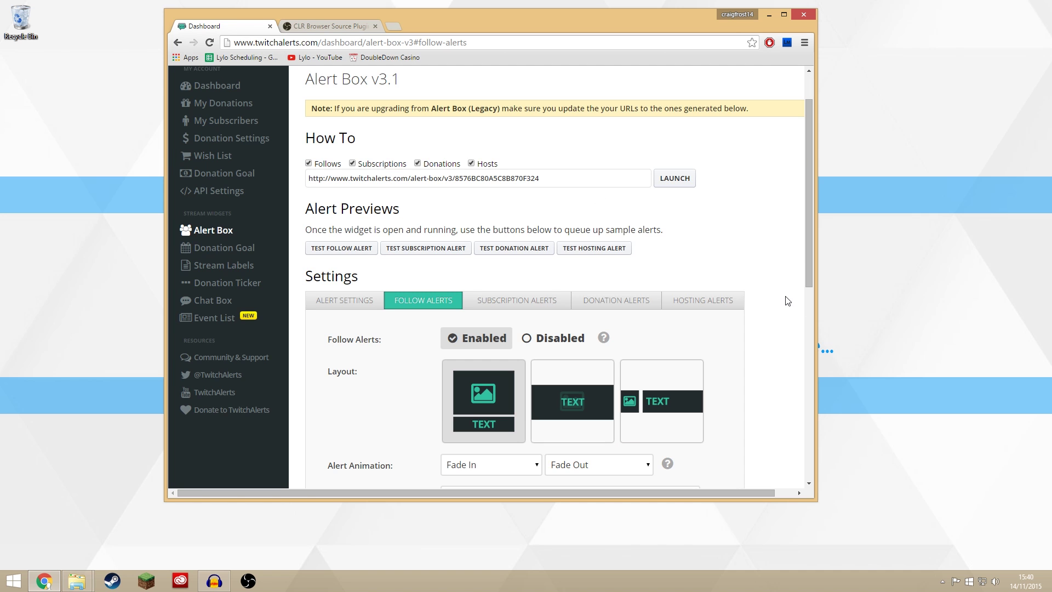
left_click_drag(444, 9, 684, 33)
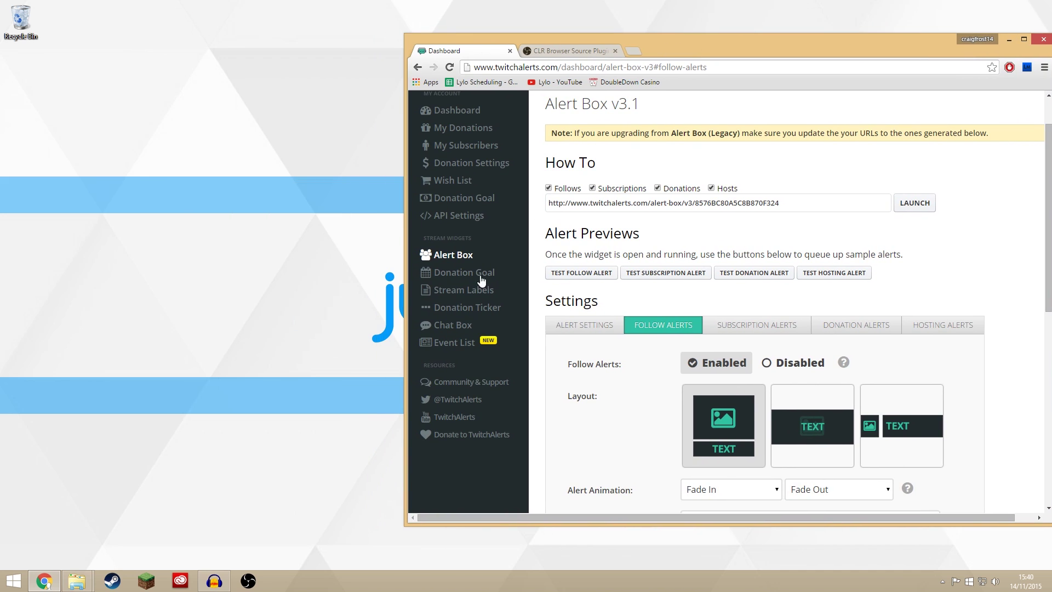
left_click(248, 581)
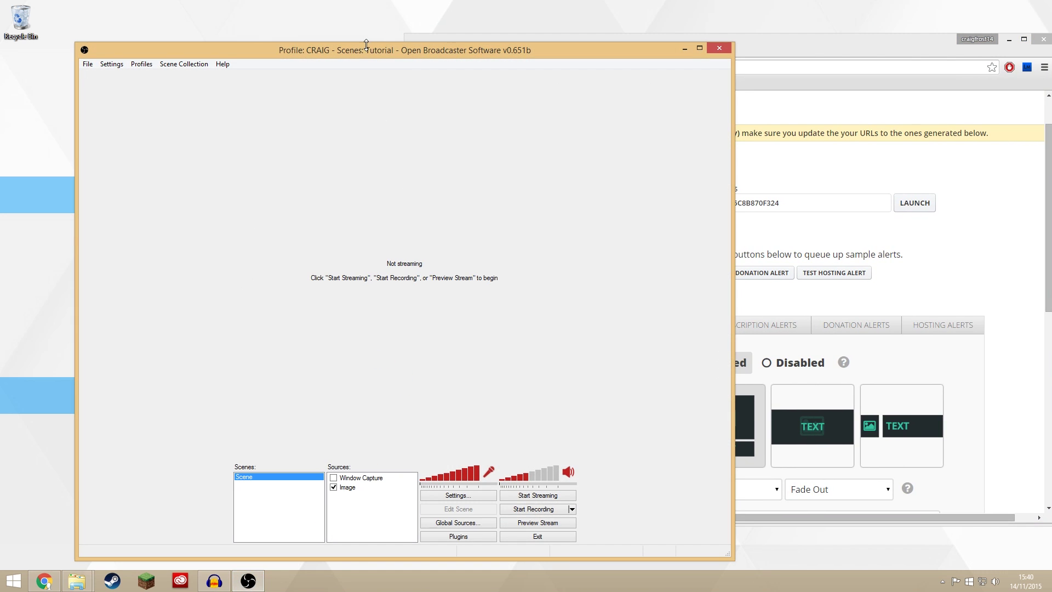
left_click_drag(366, 44, 342, 27)
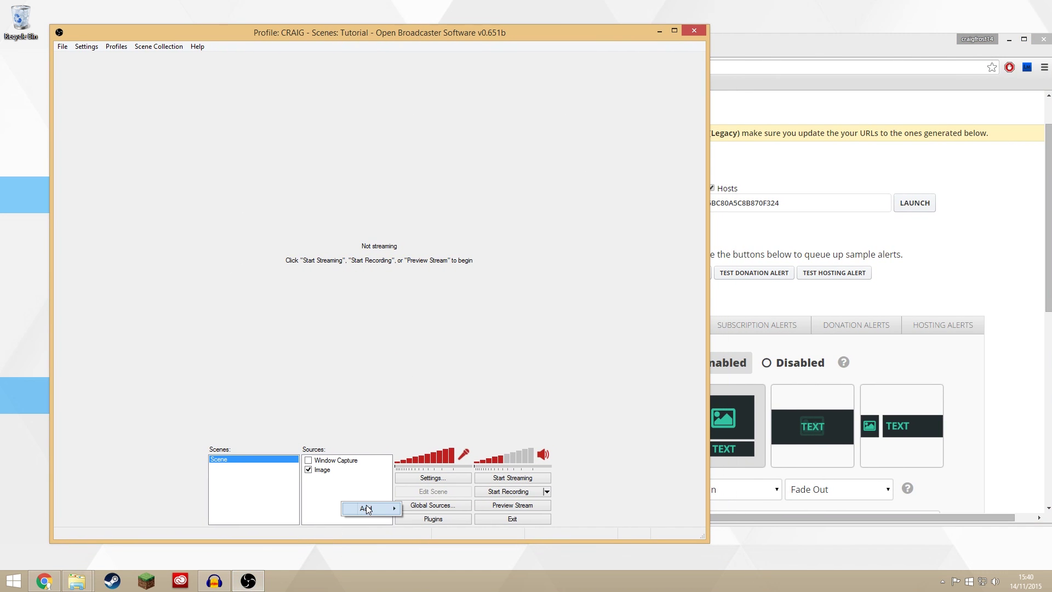
mouse_move(368, 509)
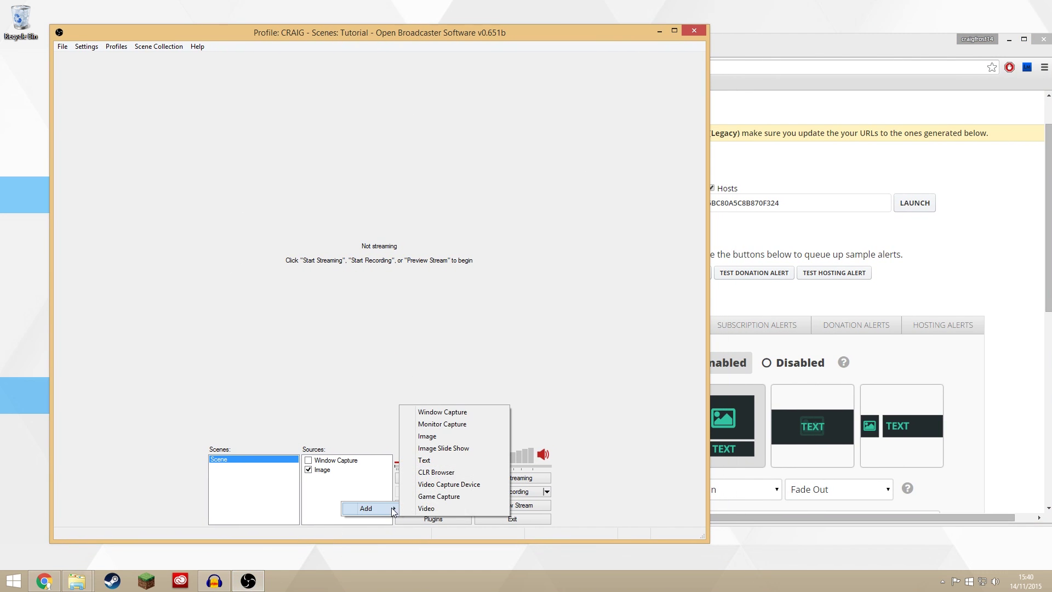
left_click(434, 472)
left_click(566, 301)
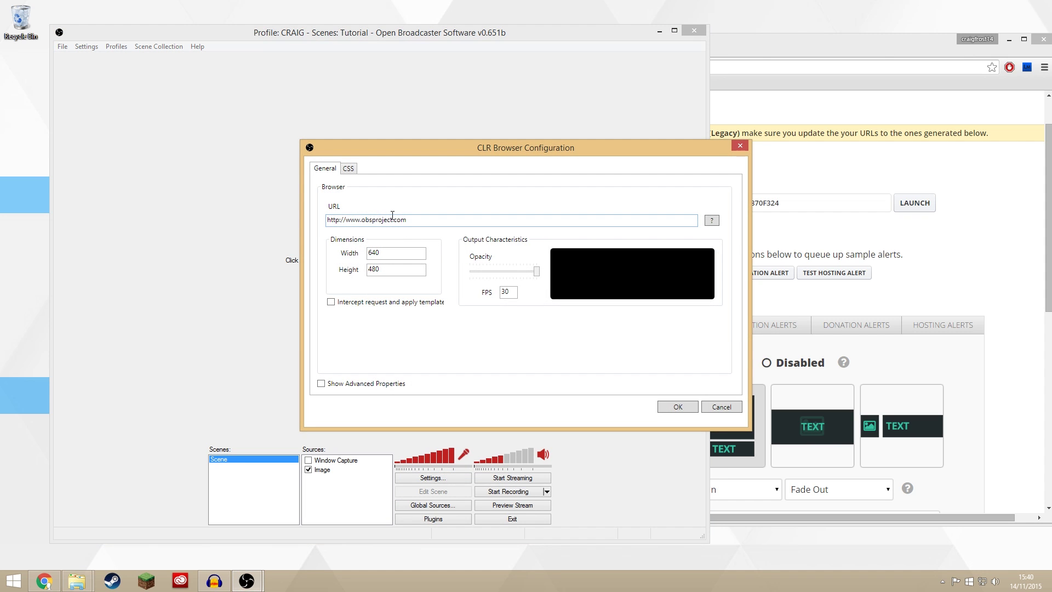
Copy the TwitchAlerts alert box widget URL for the CLR Browser configuration and confirm its settings.
left_click(827, 241)
left_click_drag(782, 210, 532, 211)
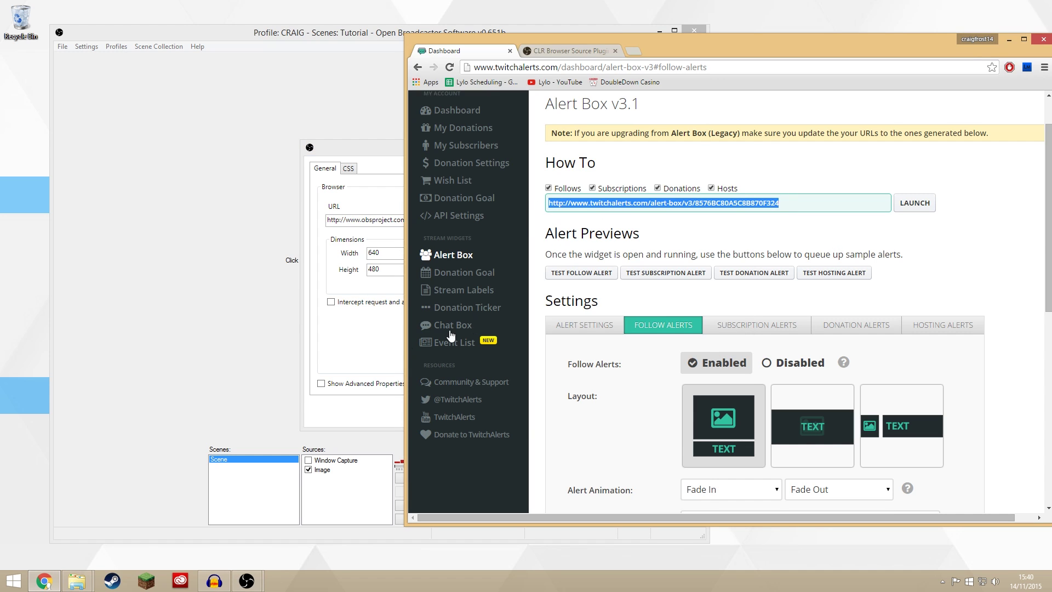
left_click(362, 314)
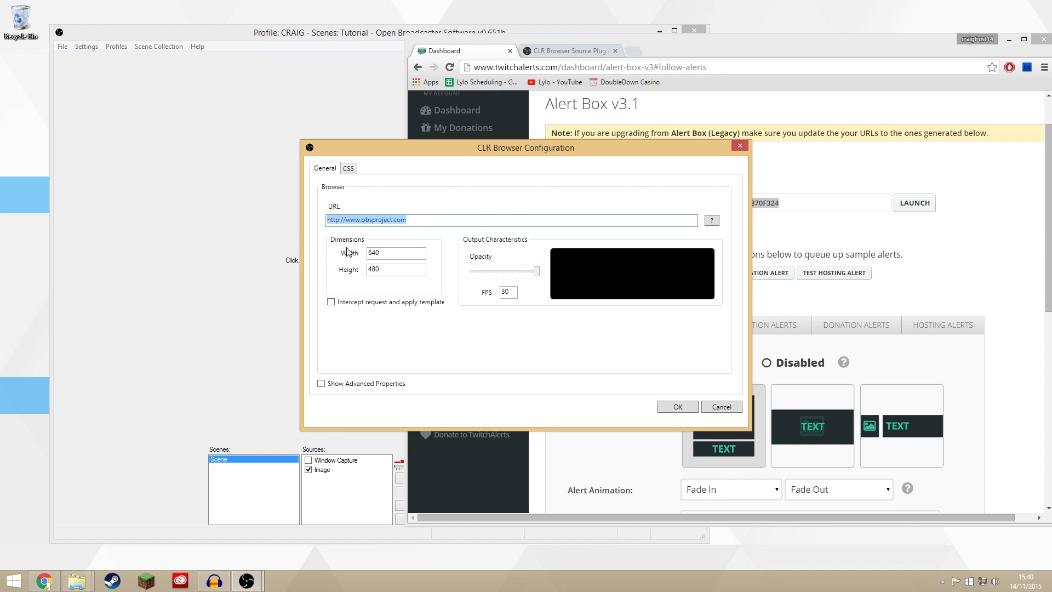
left_click(677, 407)
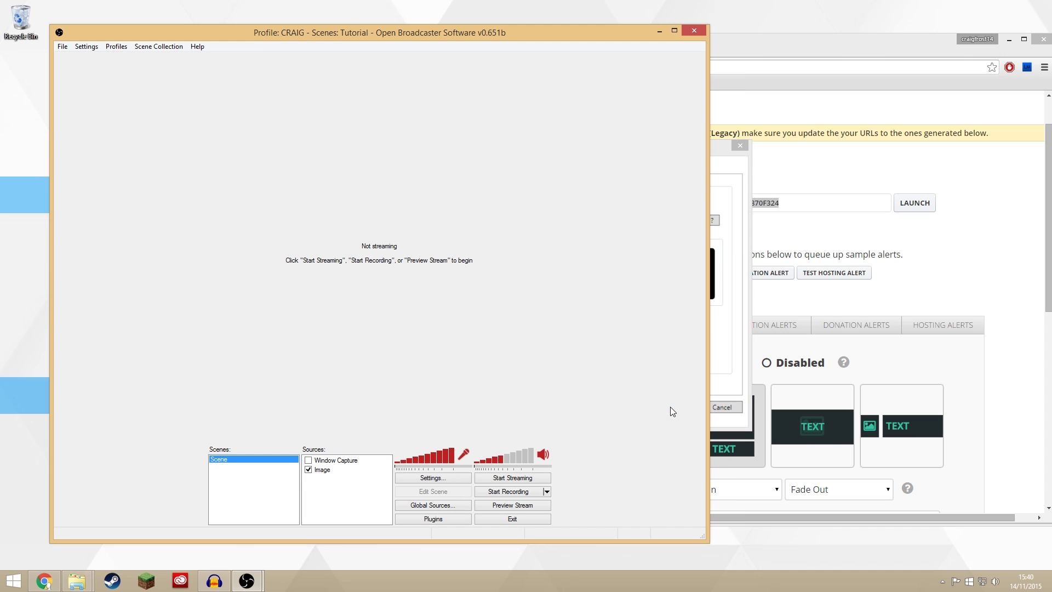
Start Preview Stream and, in Edit Scene mode, drag the CLR Browser source to a new position.
left_click(494, 505)
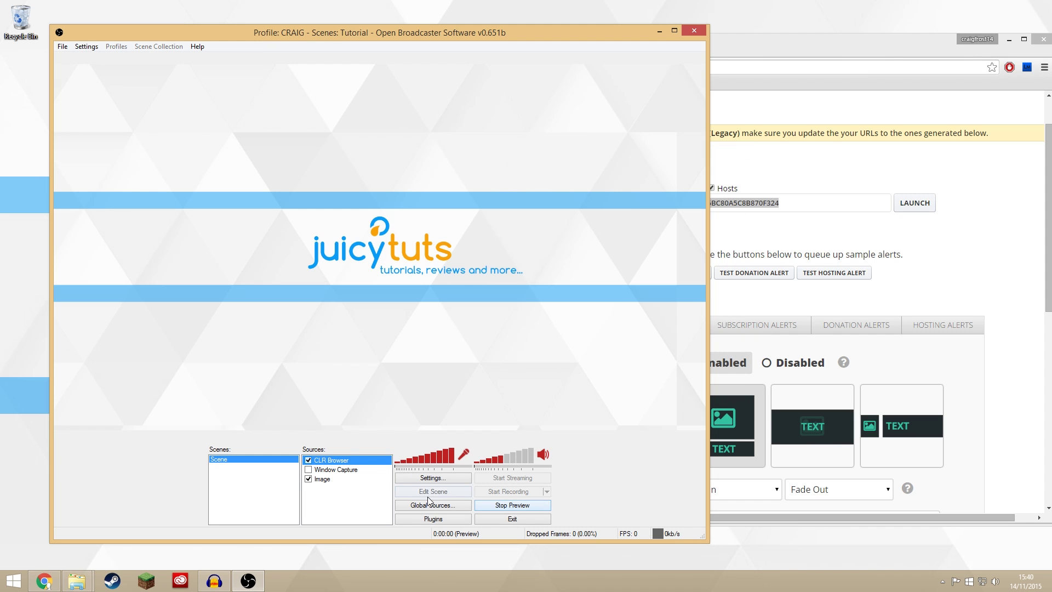
left_click(415, 492)
left_click_drag(198, 157, 227, 169)
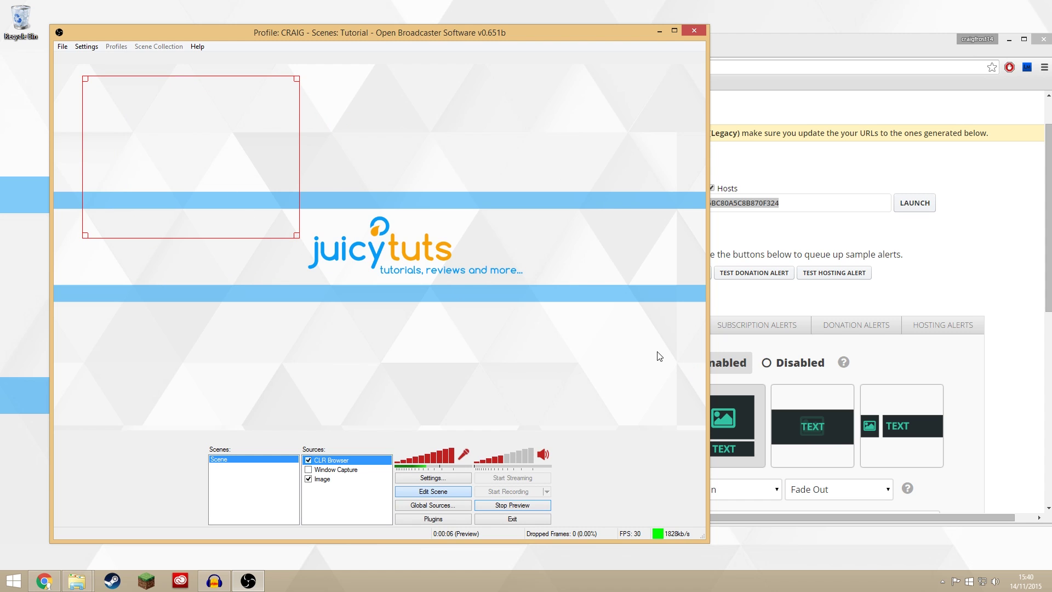
Send TwitchAlerts test follow and donation alerts and watch them appear in the OBS preview.
left_click(735, 296)
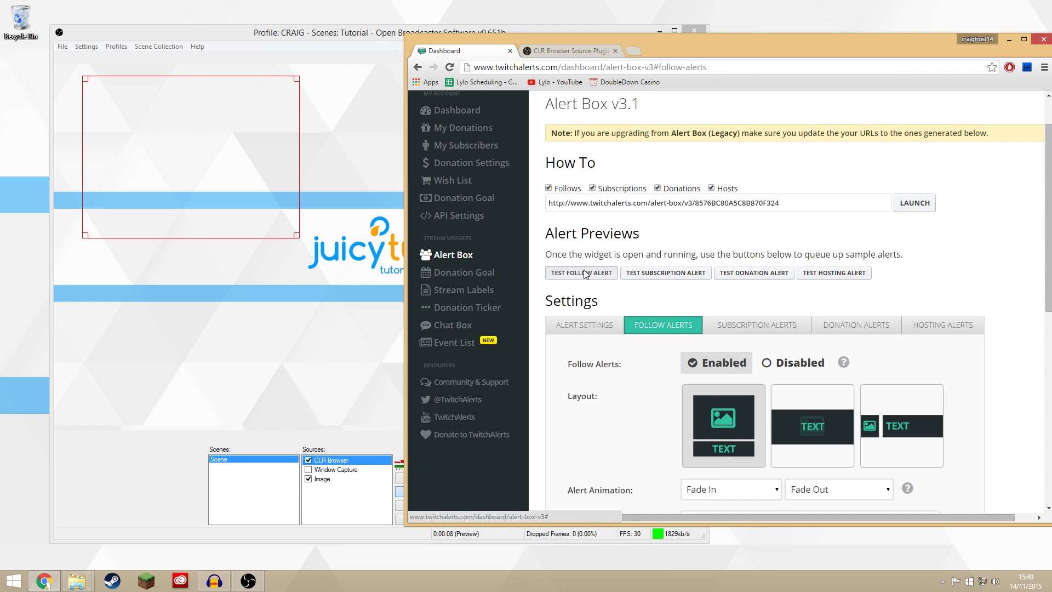
left_click(585, 274)
left_click(326, 346)
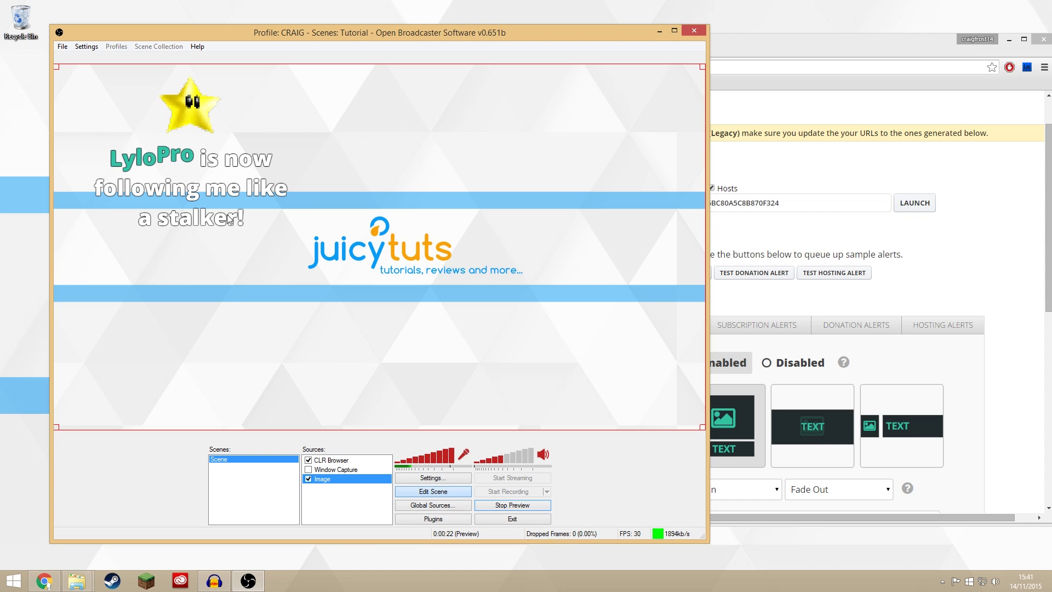
key("alt+Tab")
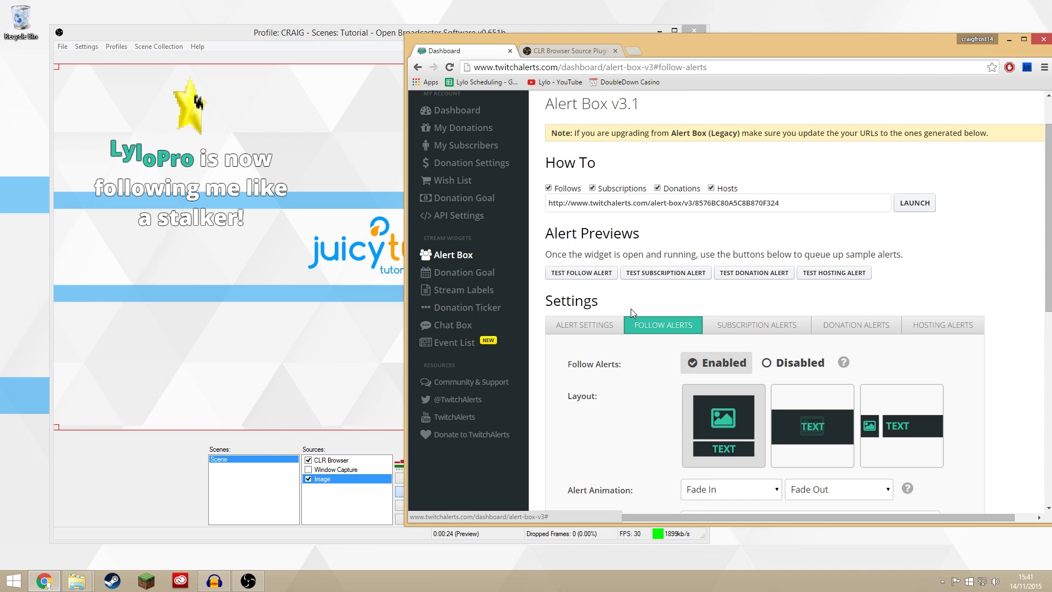
left_click(153, 478)
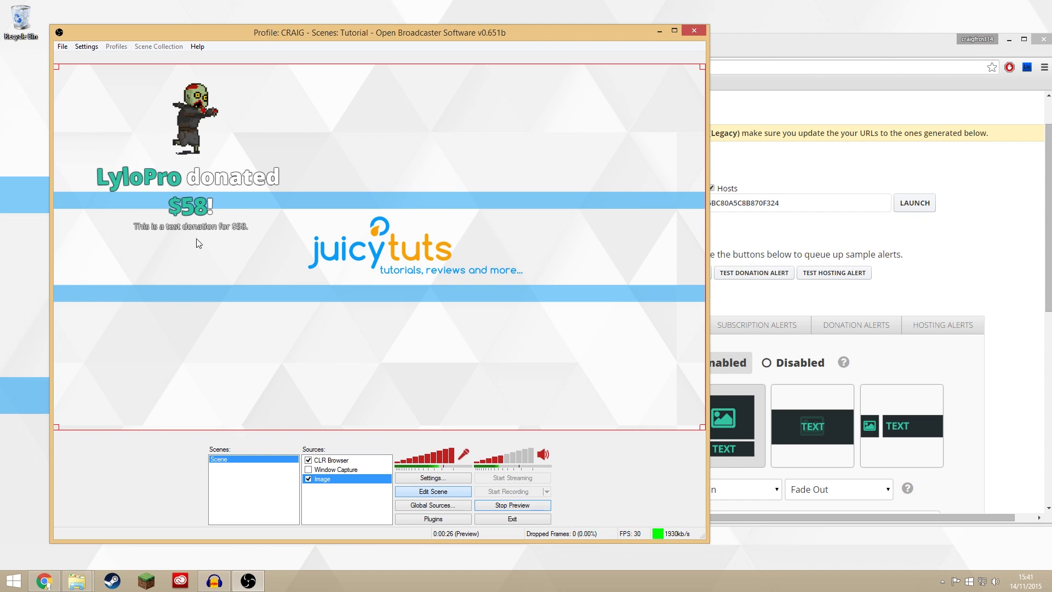